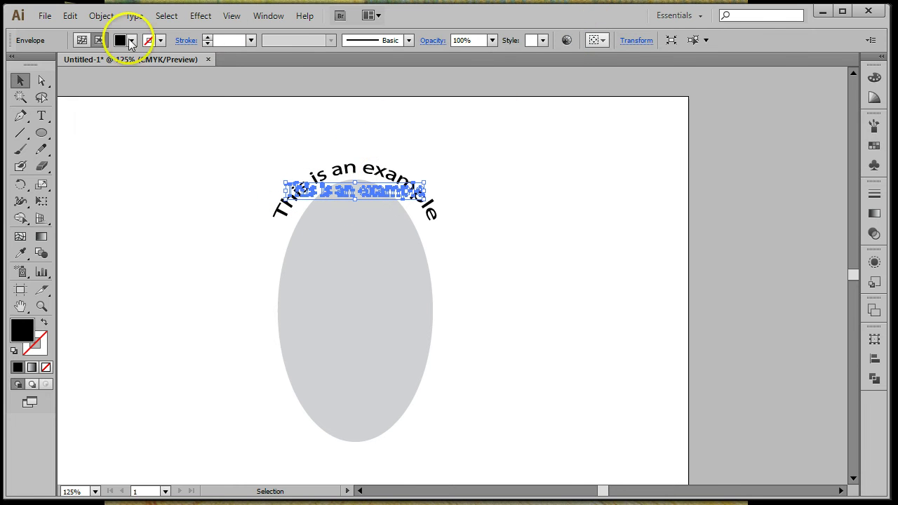
- Release the arc envelope from the "This is an example" text and delete the leftover grey arc mesh
click(81, 40)
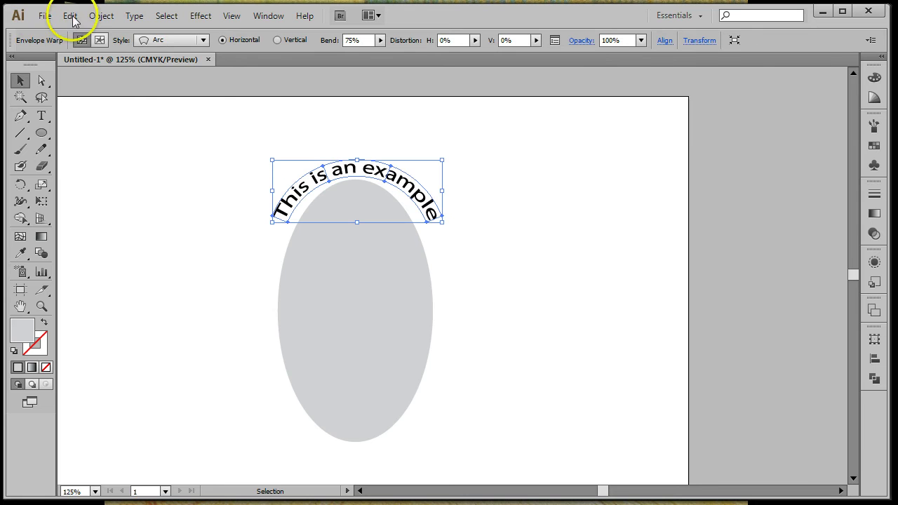
click(99, 16)
mouse_move(139, 349)
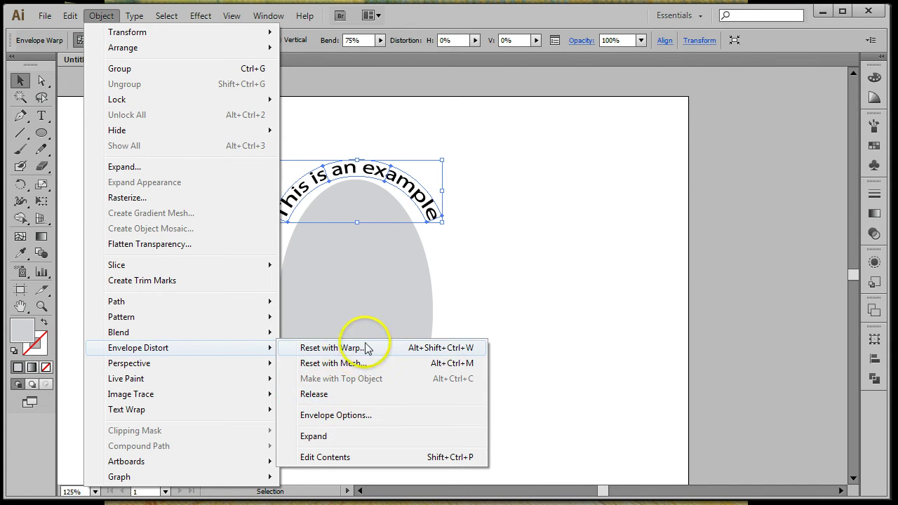
click(321, 394)
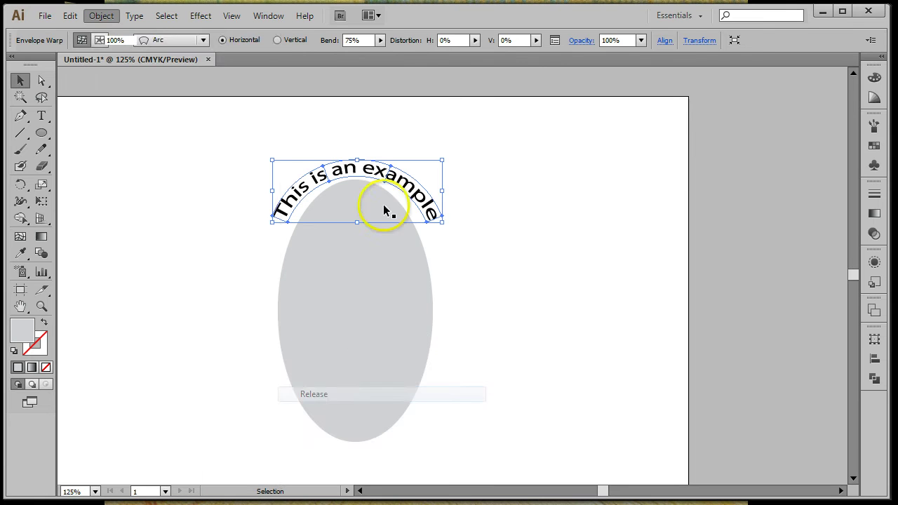
click(564, 185)
click(377, 176)
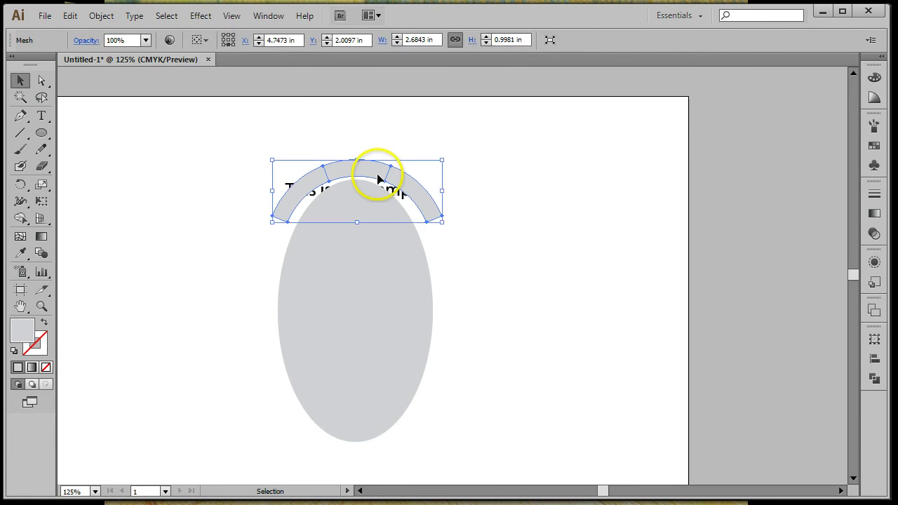
key(Delete)
- Move the straight "This is an example" text up so it sits just above the grey ellipse
click(409, 194)
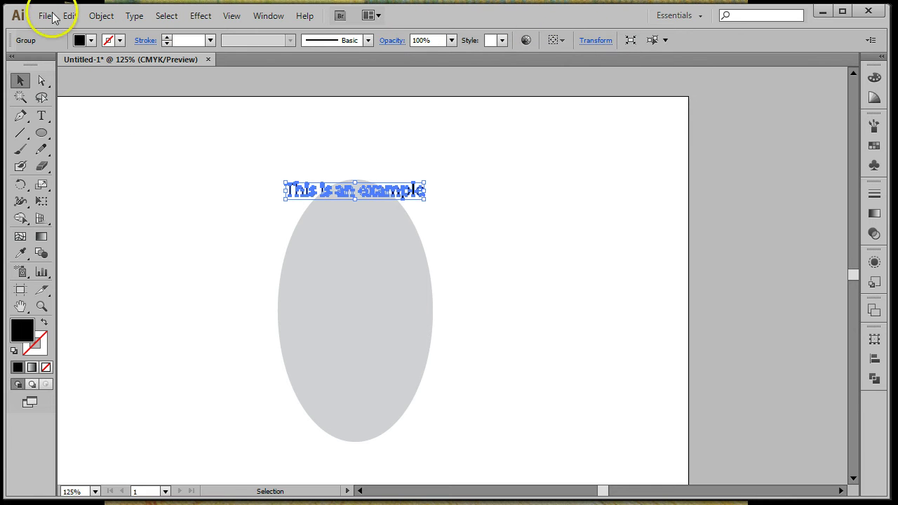
click(95, 153)
click(427, 192)
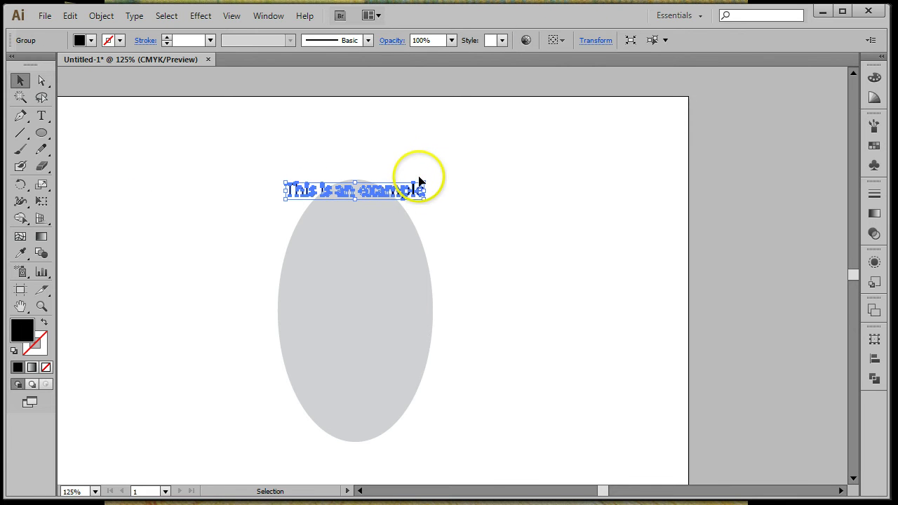
drag(417, 184, 416, 168)
click(41, 115)
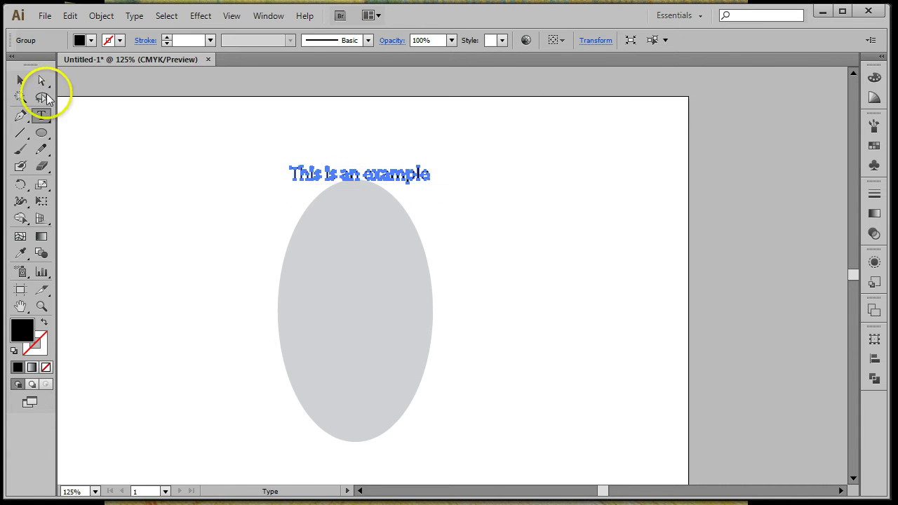
click(20, 80)
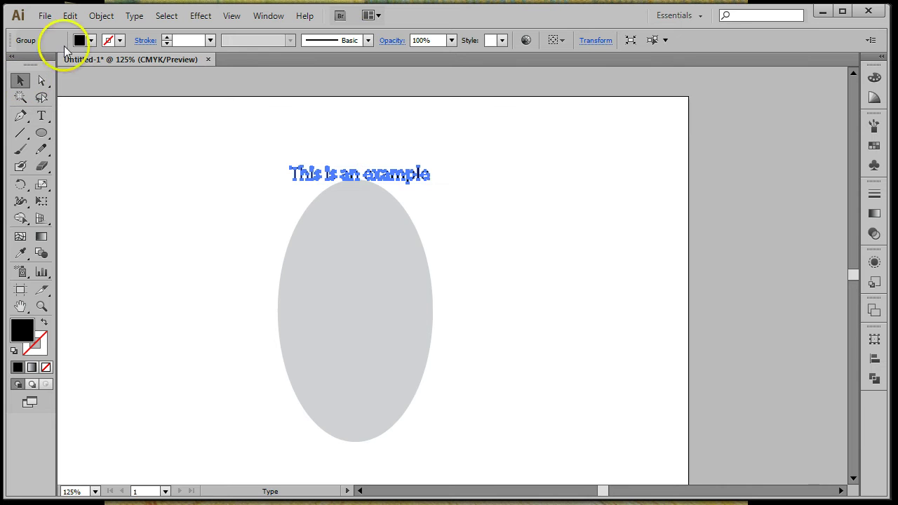
- Warp the text with a horizontal Arc envelope at 88% bend and move it down around the ellipse's upper end
click(101, 16)
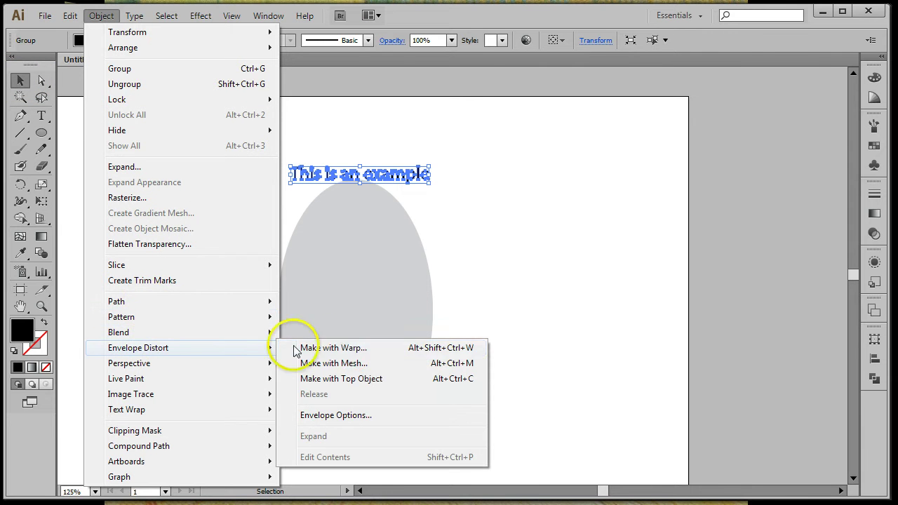
click(367, 348)
drag(184, 78, 815, 149)
drag(894, 148, 663, 122)
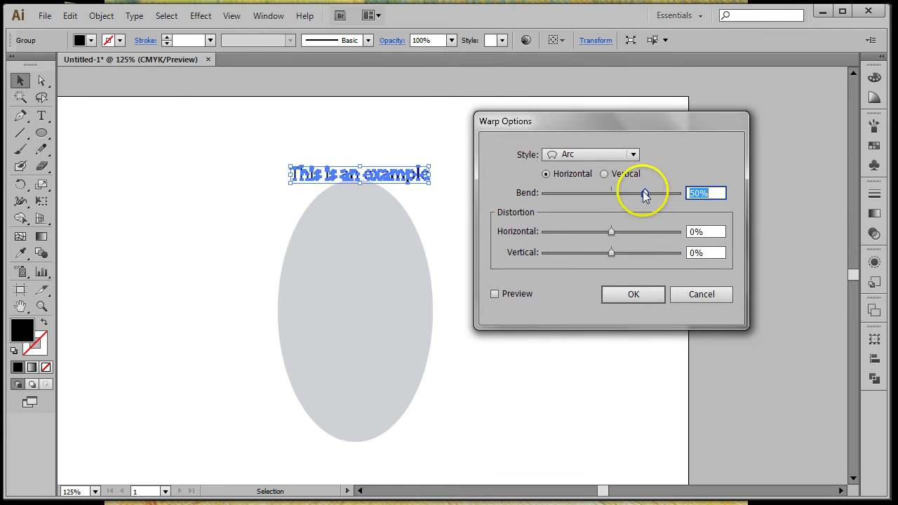
click(495, 294)
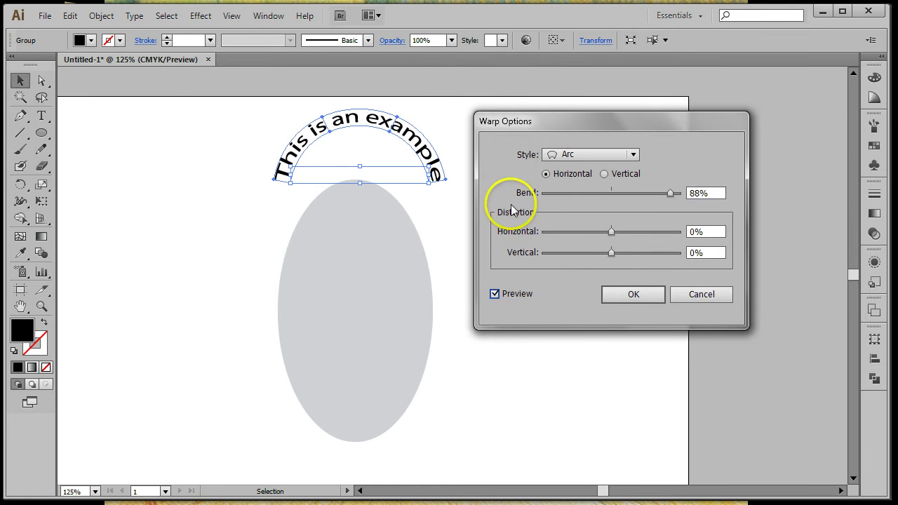
drag(552, 122, 610, 145)
click(690, 317)
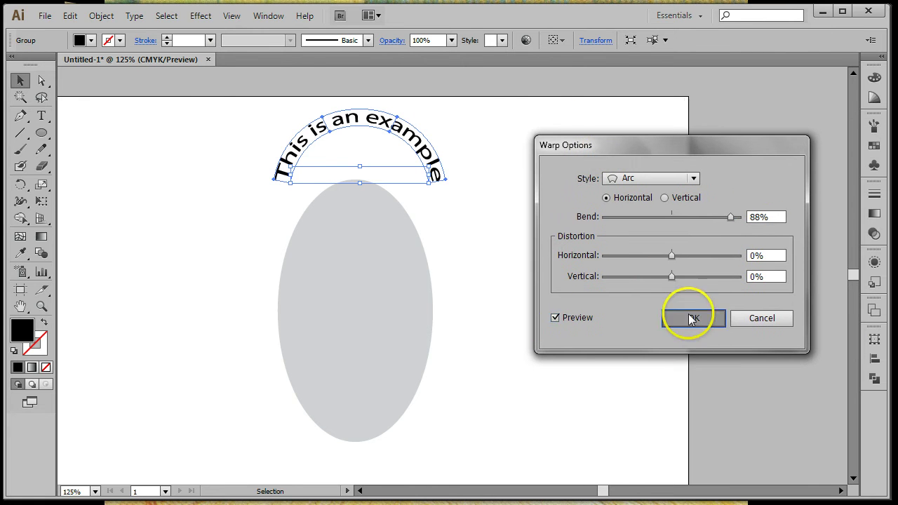
drag(393, 131, 393, 173)
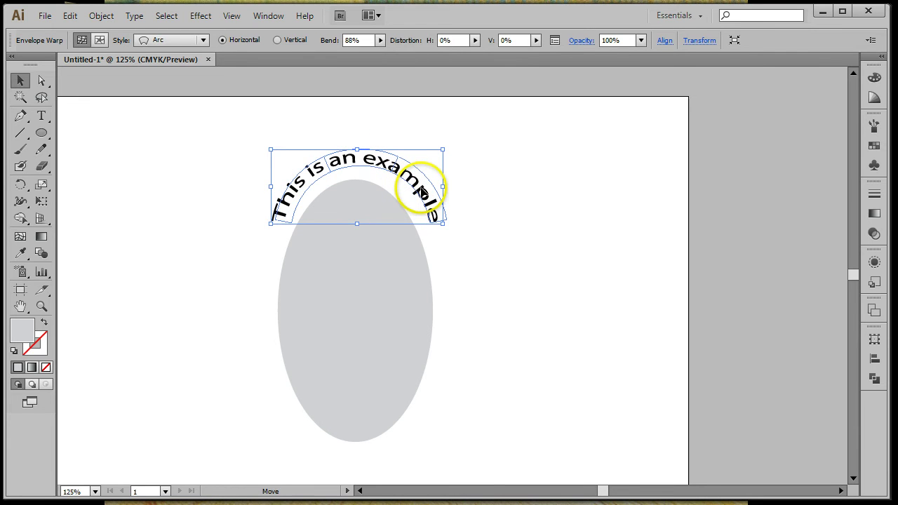
click(459, 233)
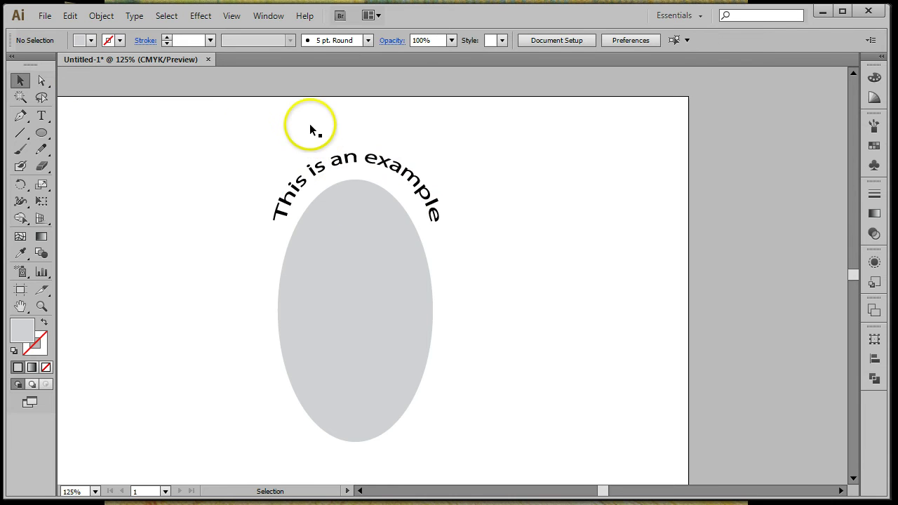
- Scale the arched text and ellipse together uniformly to 25%, with Scale Strokes & Effects enabled
drag(409, 267, 410, 269)
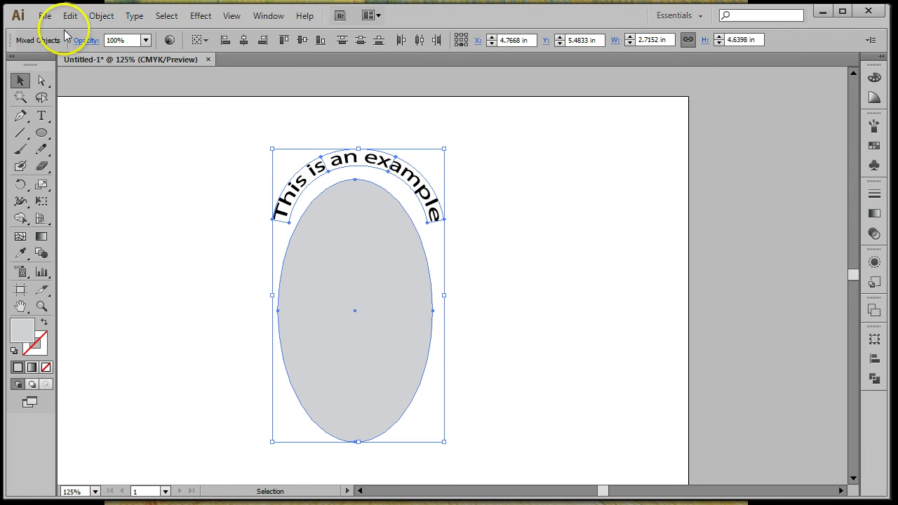
click(101, 17)
mouse_move(269, 34)
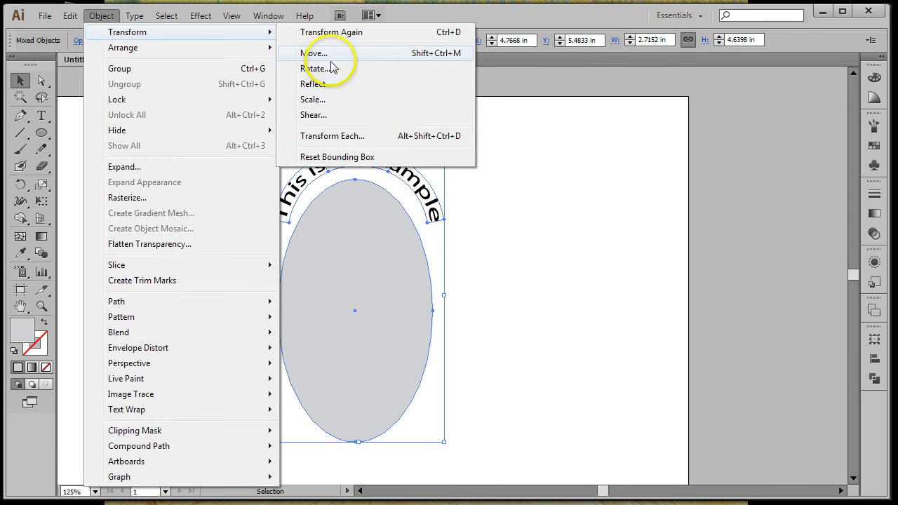
click(325, 99)
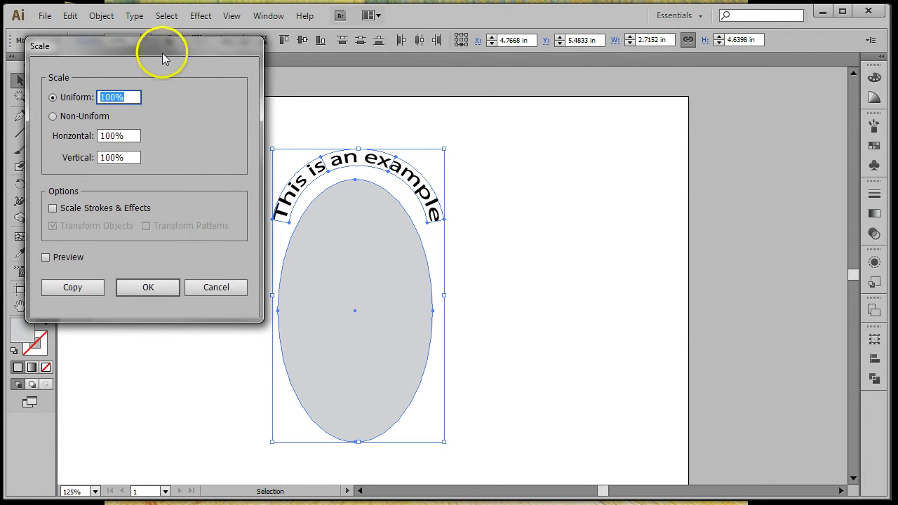
drag(169, 48, 612, 84)
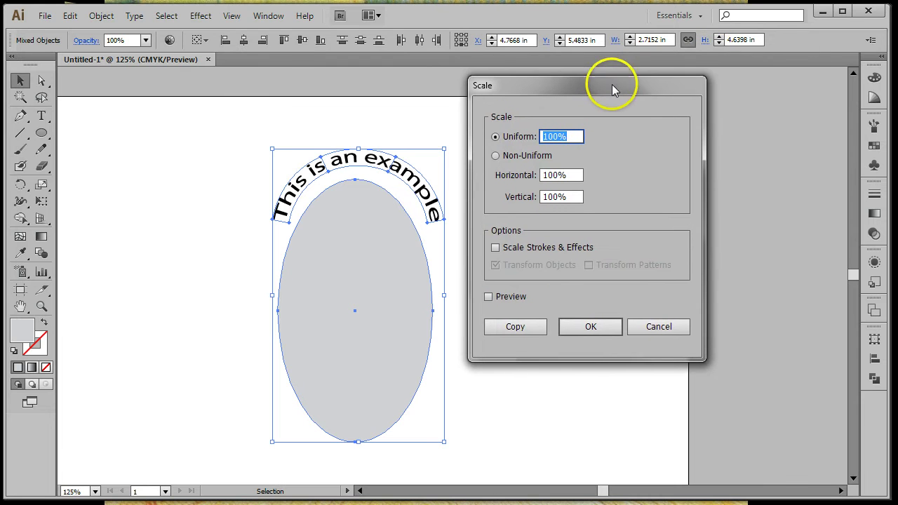
click(496, 247)
click(488, 296)
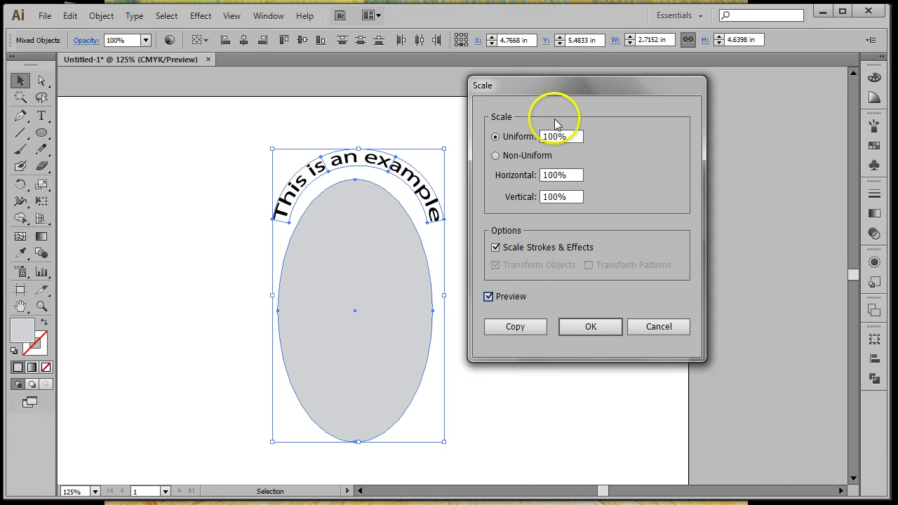
drag(551, 136, 497, 136)
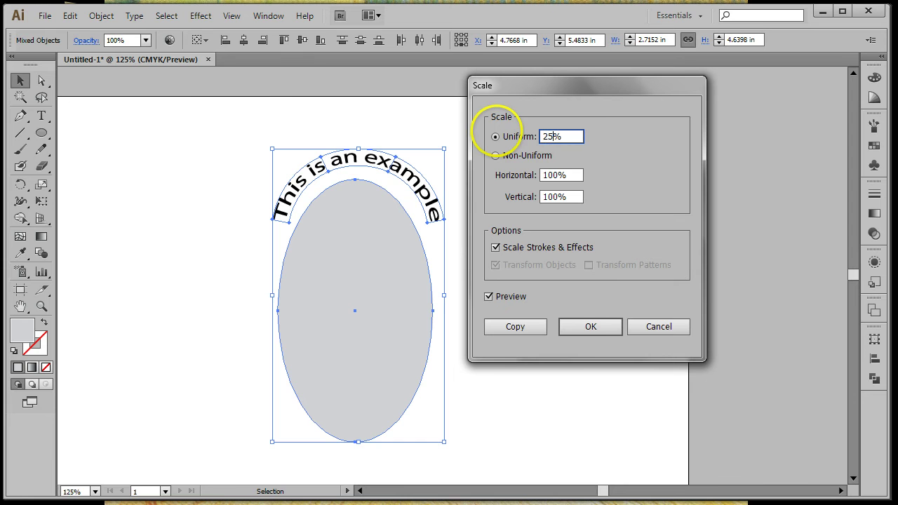
click(488, 297)
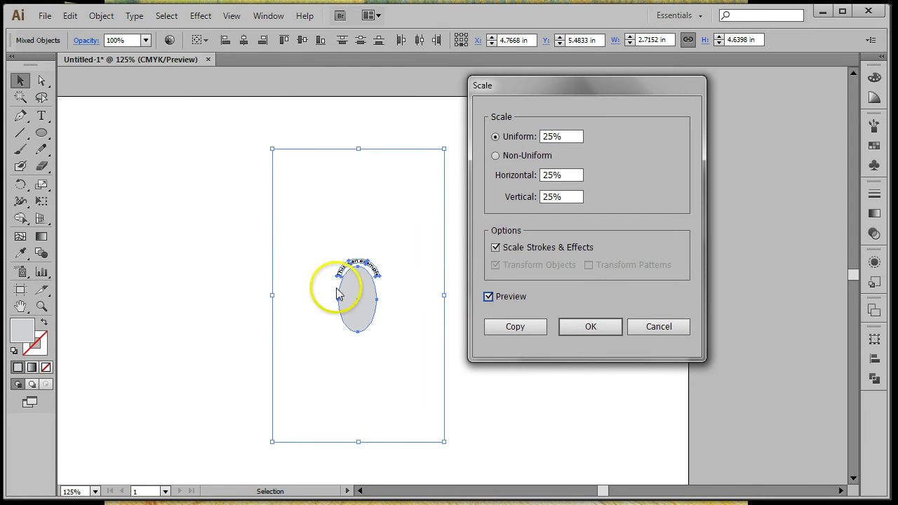
click(580, 325)
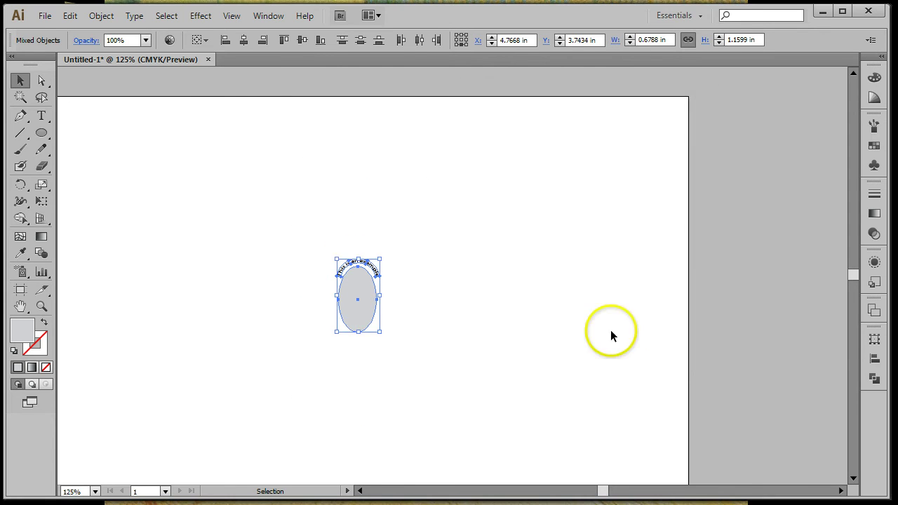
click(537, 234)
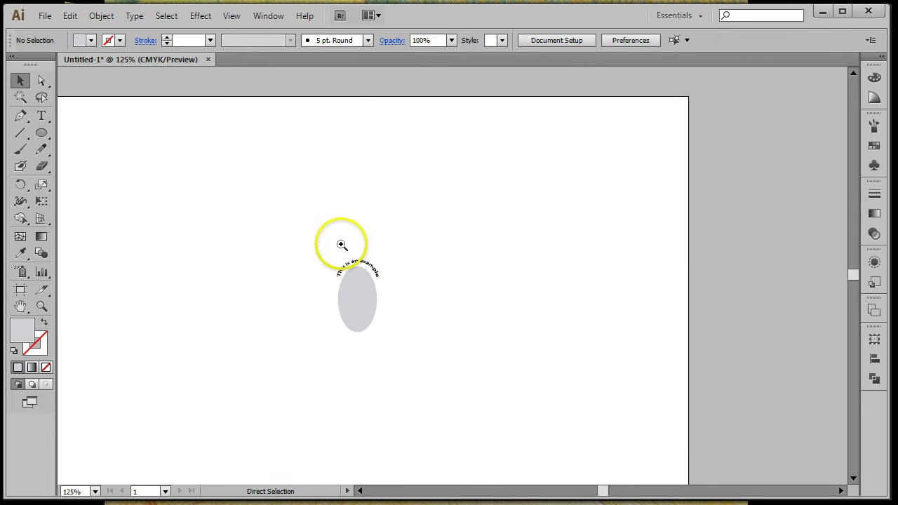
- Undo the 25% scaling of the text and ellipse and deselect both objects
key(z)
click(20, 80)
click(44, 16)
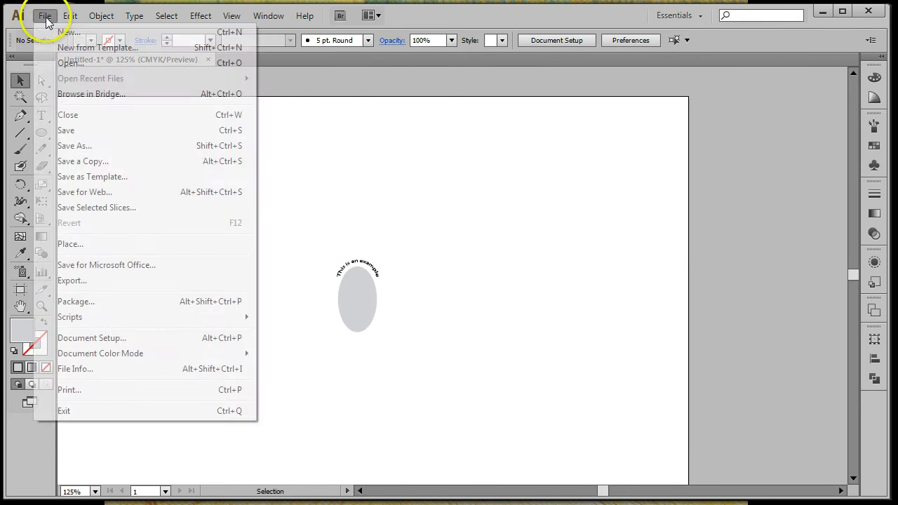
mouse_move(70, 17)
click(77, 31)
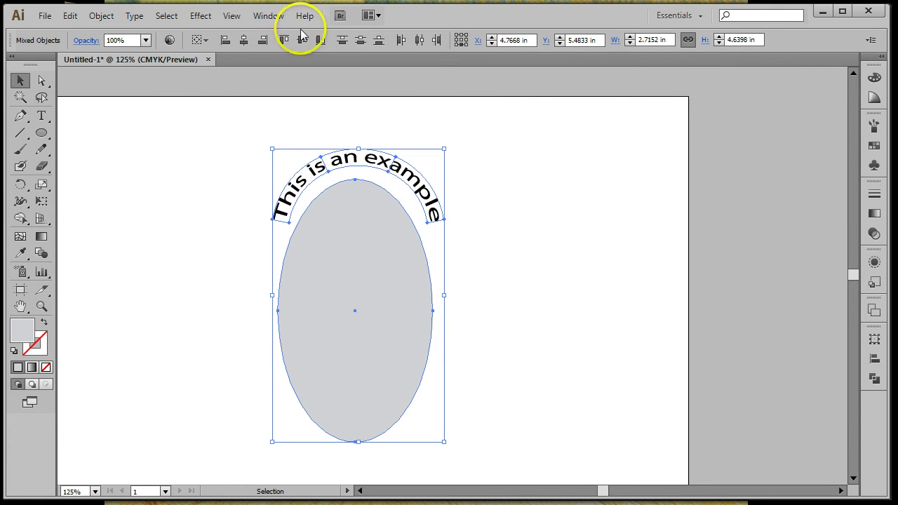
click(179, 124)
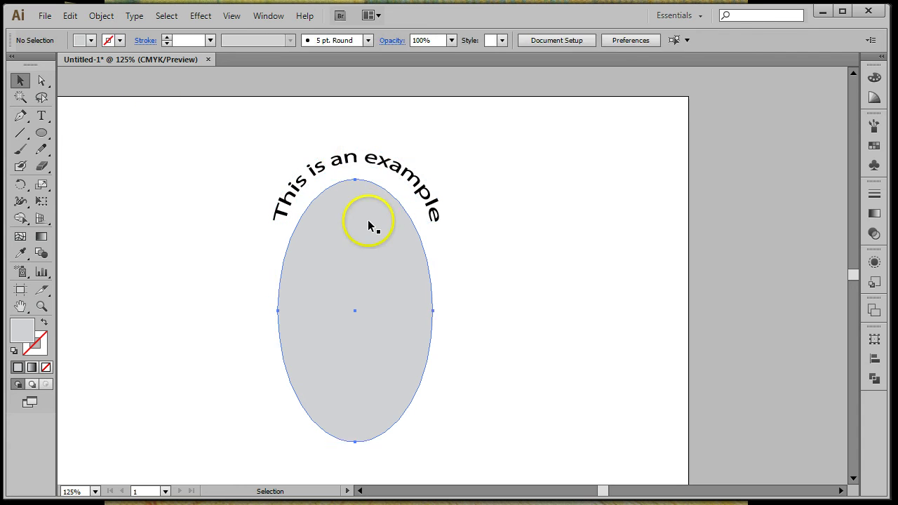
- Check the Scale Strokes & Effects option in the grey ellipse's transform settings
click(367, 220)
click(592, 41)
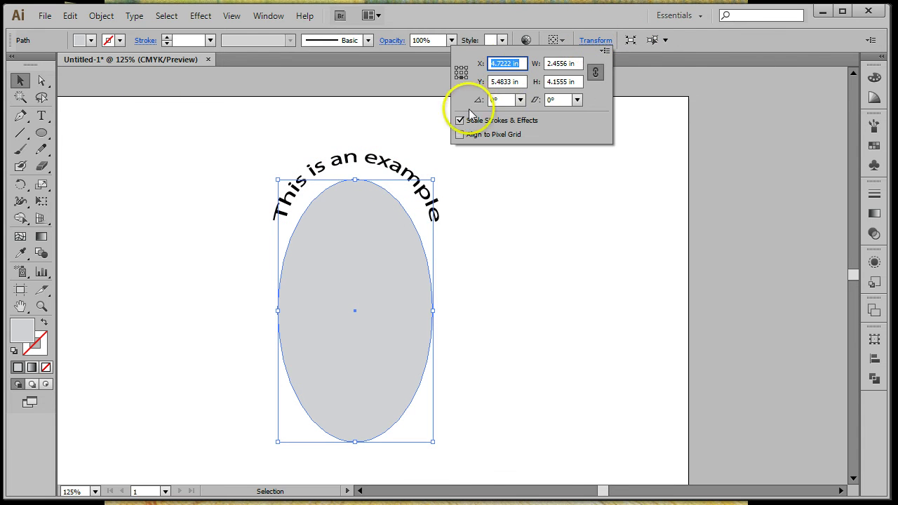
click(596, 41)
click(220, 122)
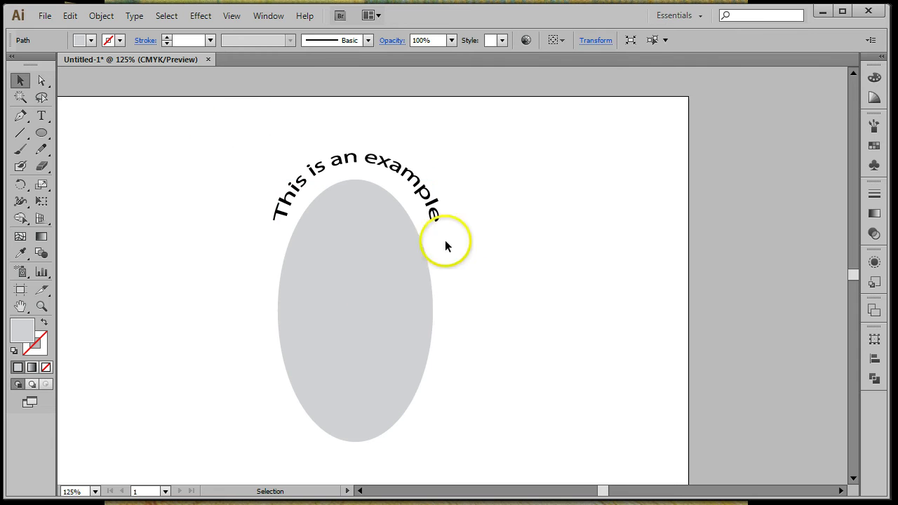
- Expand the arched text's envelope warp with Object and Fill enabled
click(383, 159)
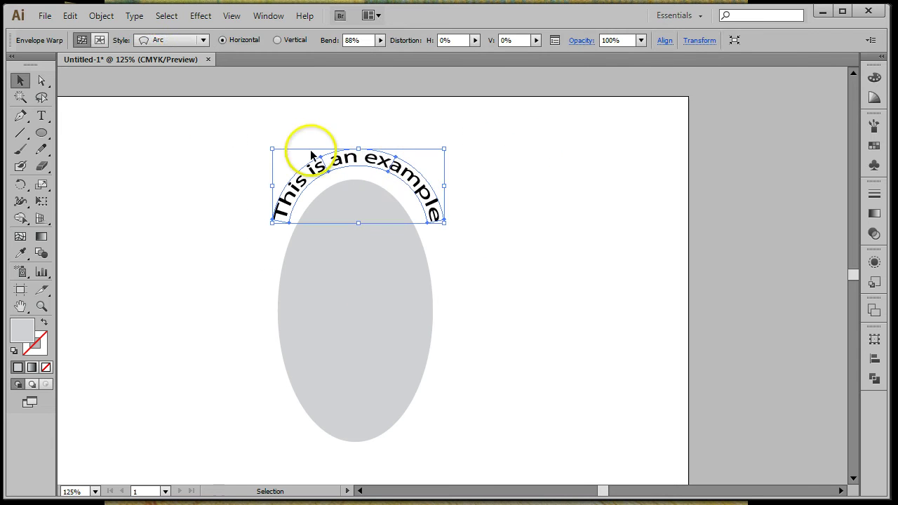
click(104, 17)
click(120, 173)
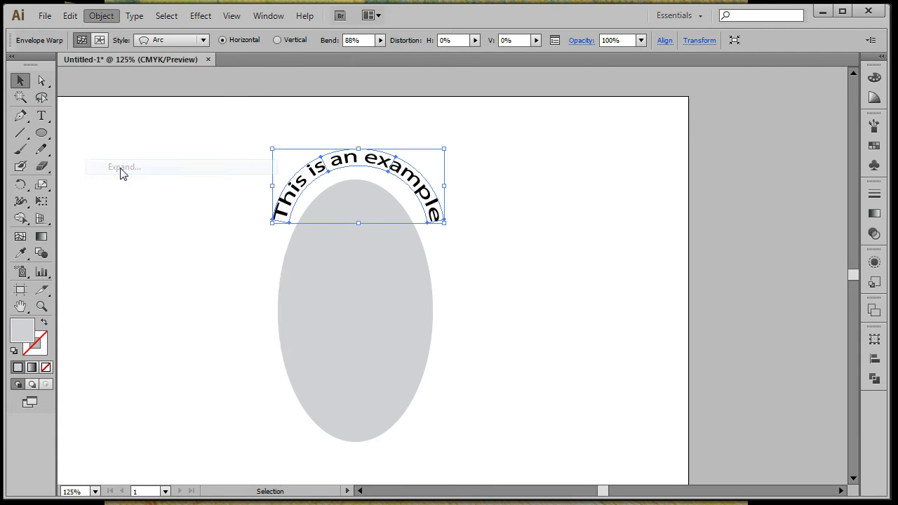
drag(366, 128, 635, 116)
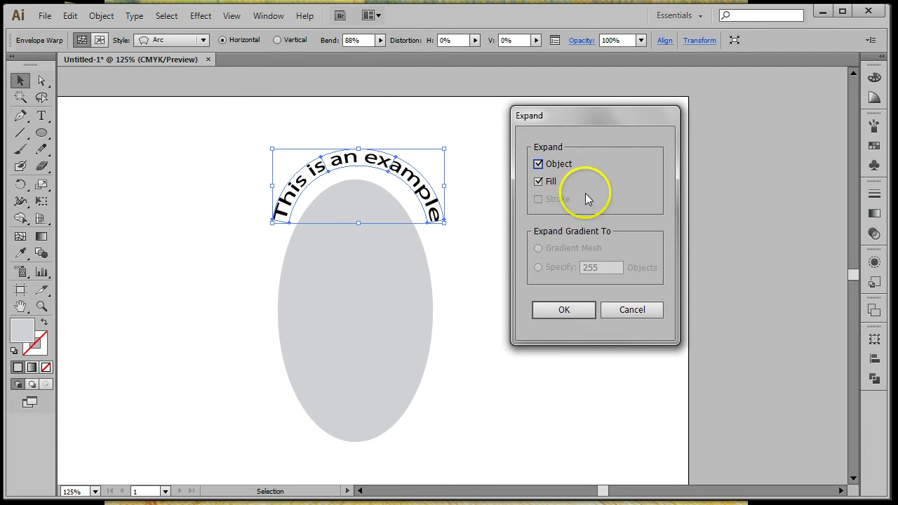
click(565, 311)
click(437, 194)
click(394, 171)
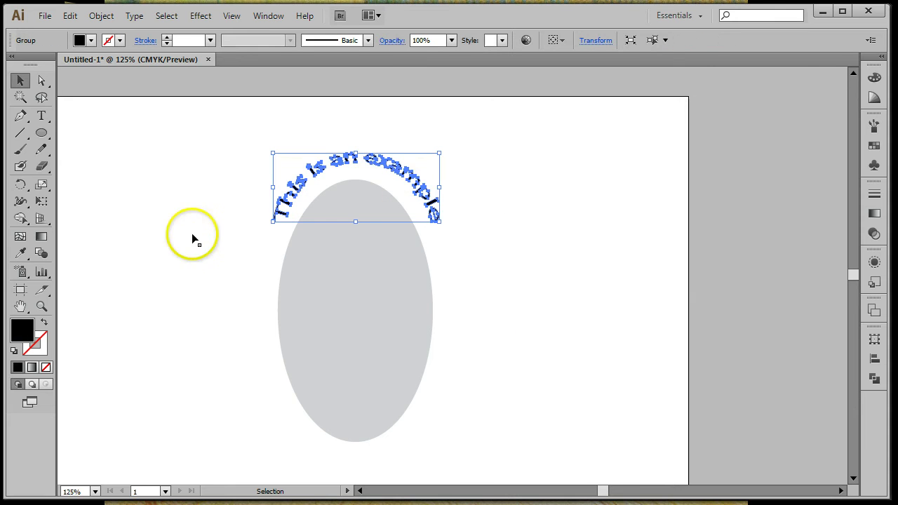
click(449, 165)
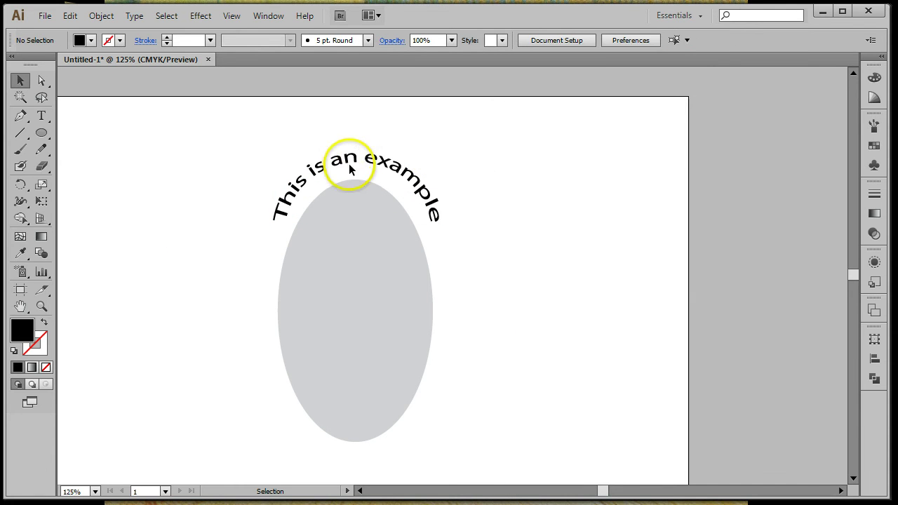
- Undo the expansion of the arched text and reselect its live Arc envelope warp
click(330, 161)
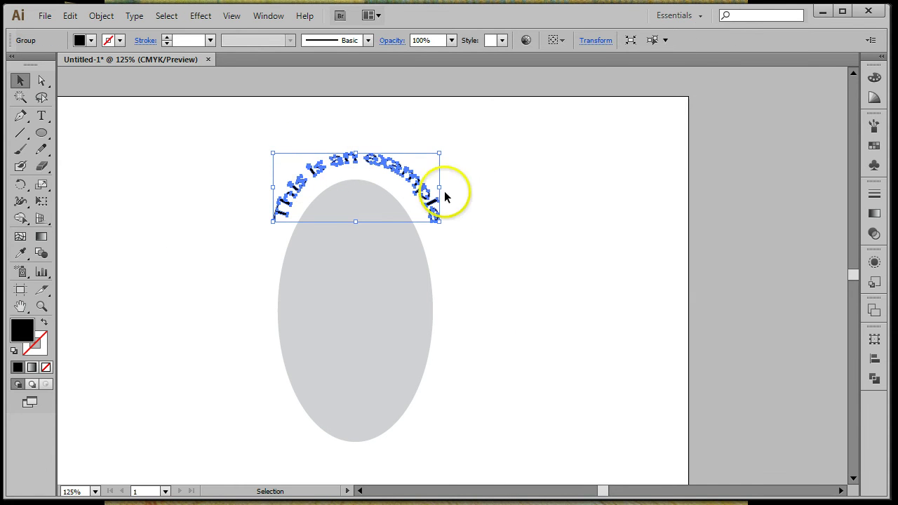
click(70, 15)
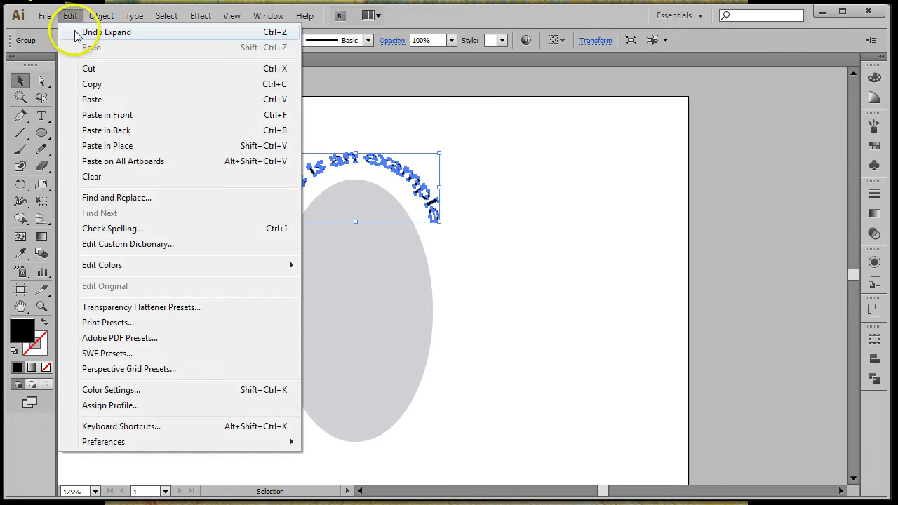
click(76, 32)
click(538, 177)
click(379, 162)
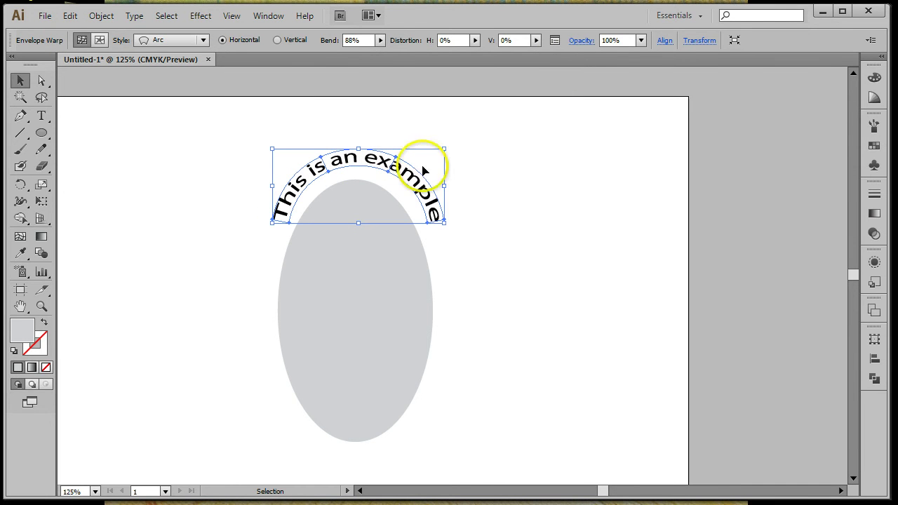
- Set the text's Arc warp to a 52% bend with 2% horizontal distortion
click(381, 40)
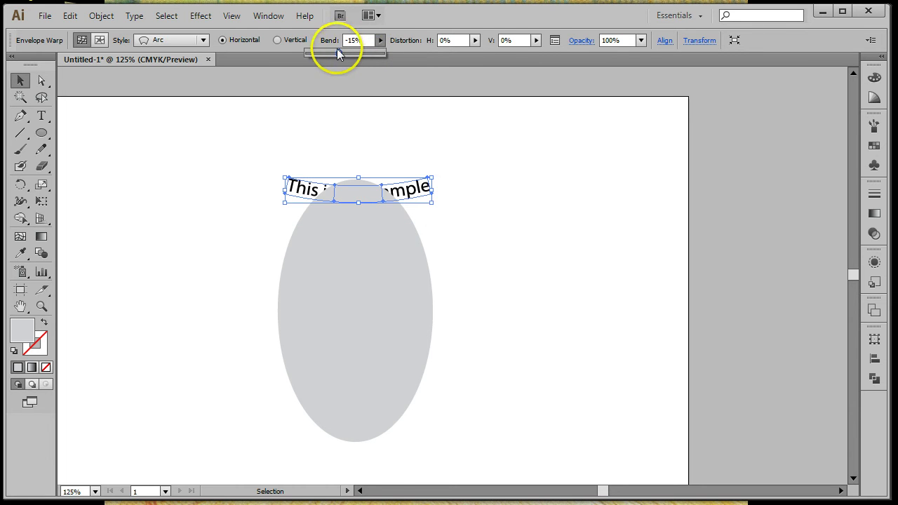
click(474, 41)
drag(463, 53, 441, 53)
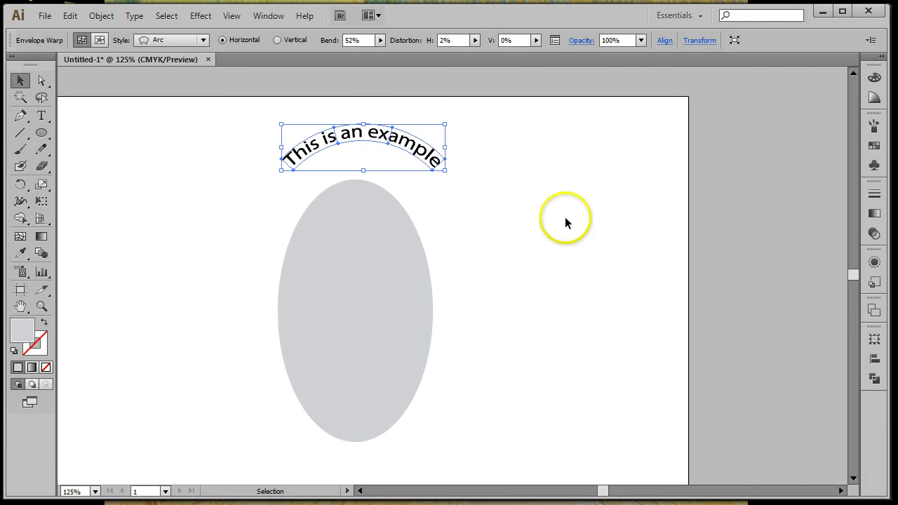
- Expand the warped text into shapes with Object and Fill enabled, and deselect it
click(102, 18)
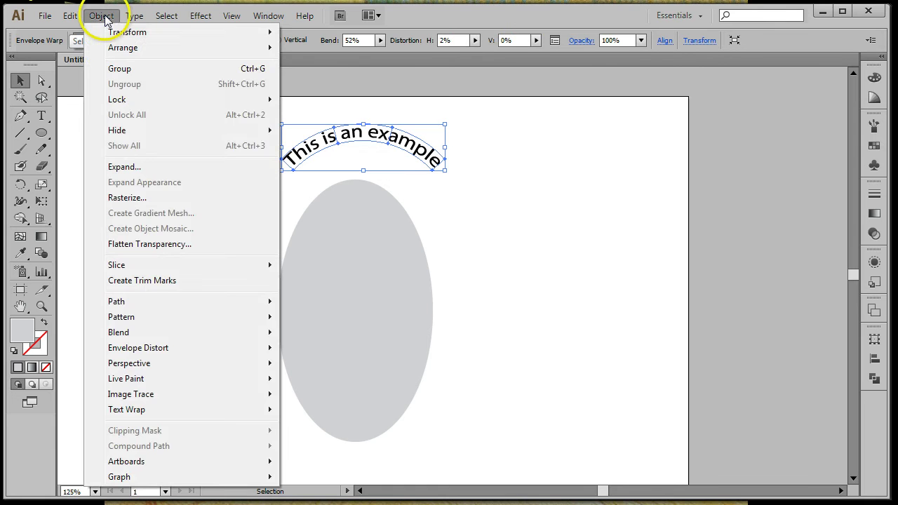
click(121, 167)
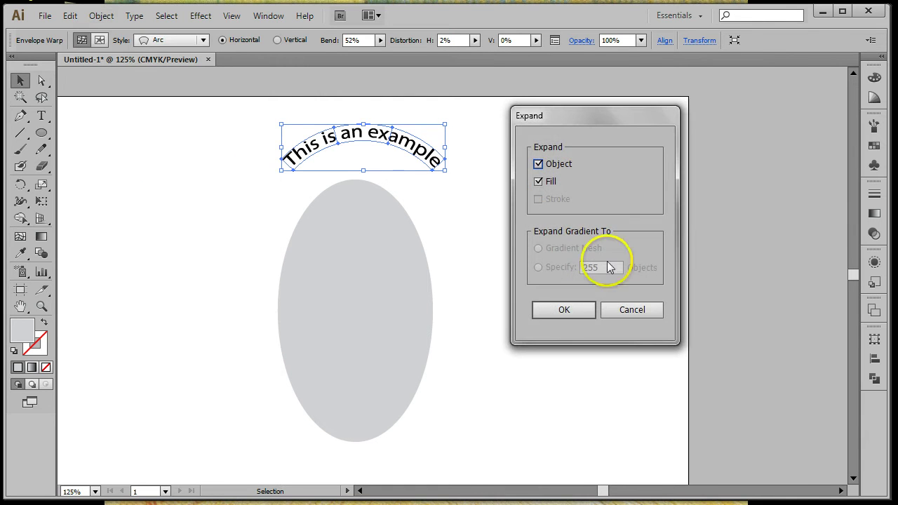
click(567, 310)
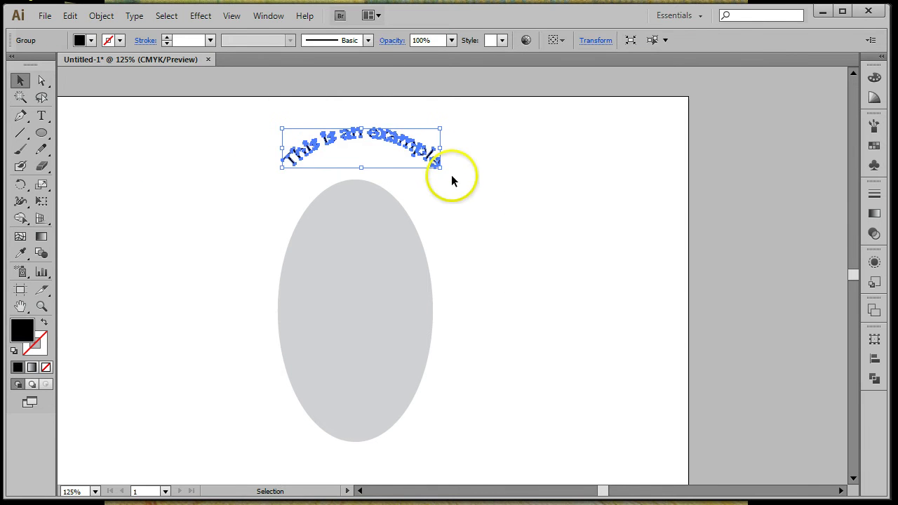
click(488, 185)
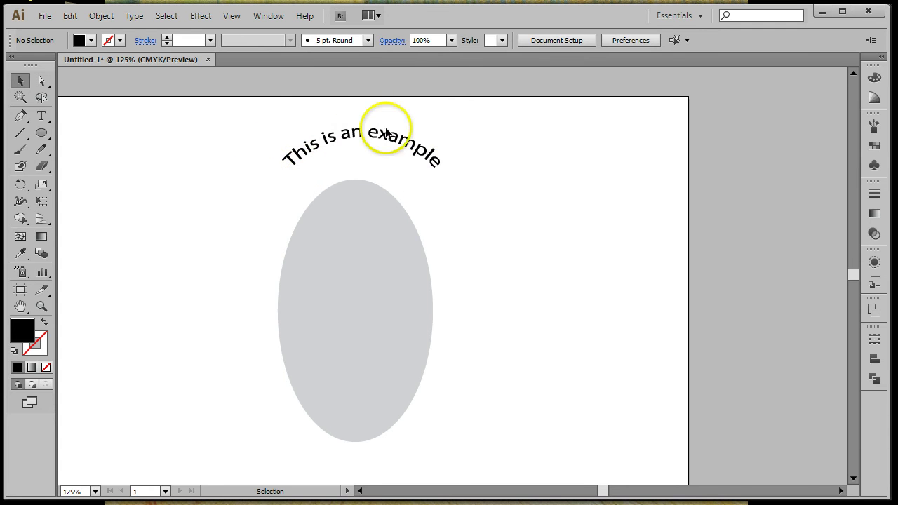
- Move the expanded text down so it arches closely over the top of the grey ellipse
drag(357, 133, 409, 175)
click(532, 164)
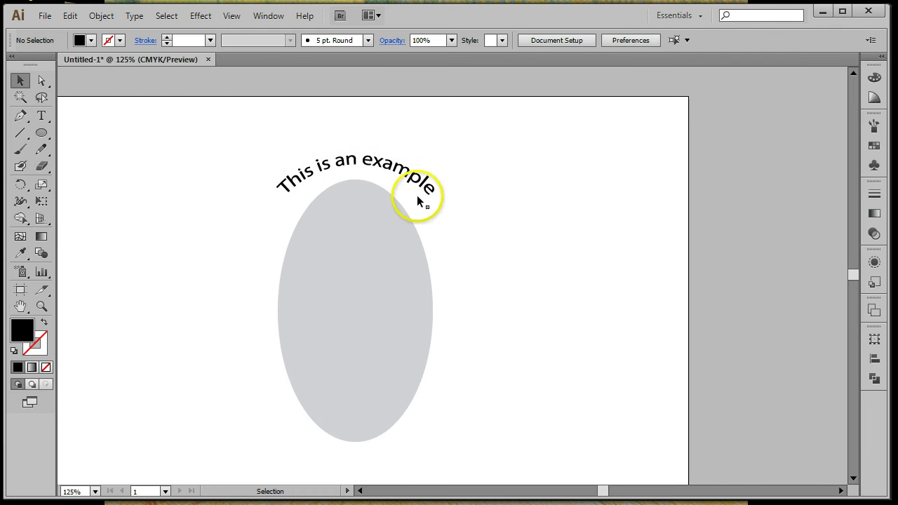
click(101, 15)
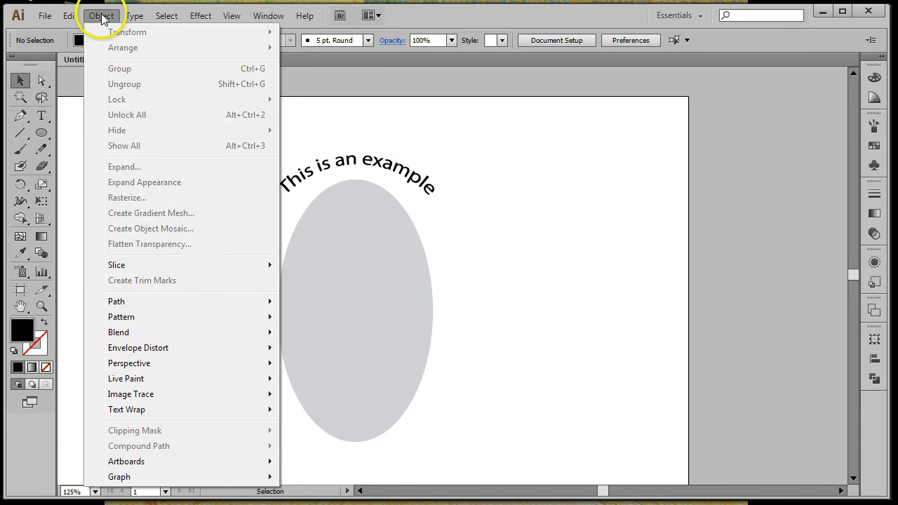
click(494, 193)
- Select the text and ellipse together, constrain their width and height proportions, and set the transform reference point to the centre
drag(284, 137, 457, 340)
click(584, 40)
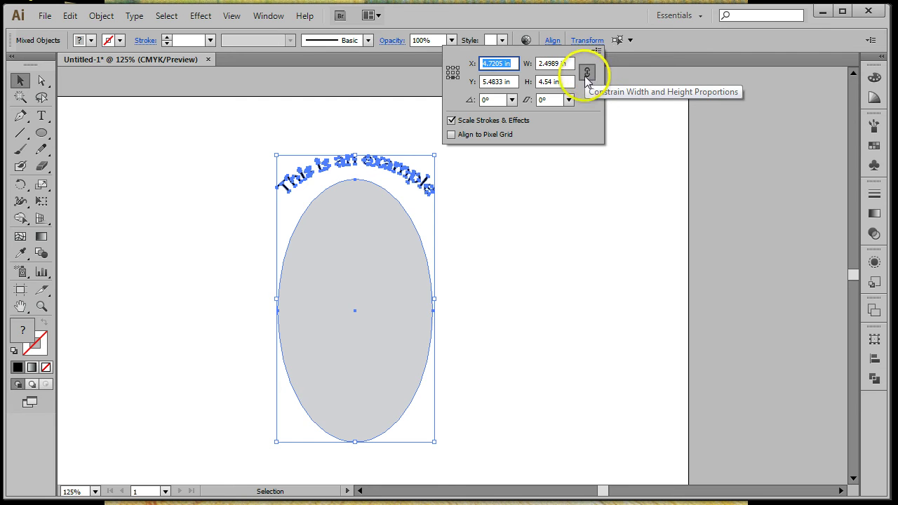
click(587, 73)
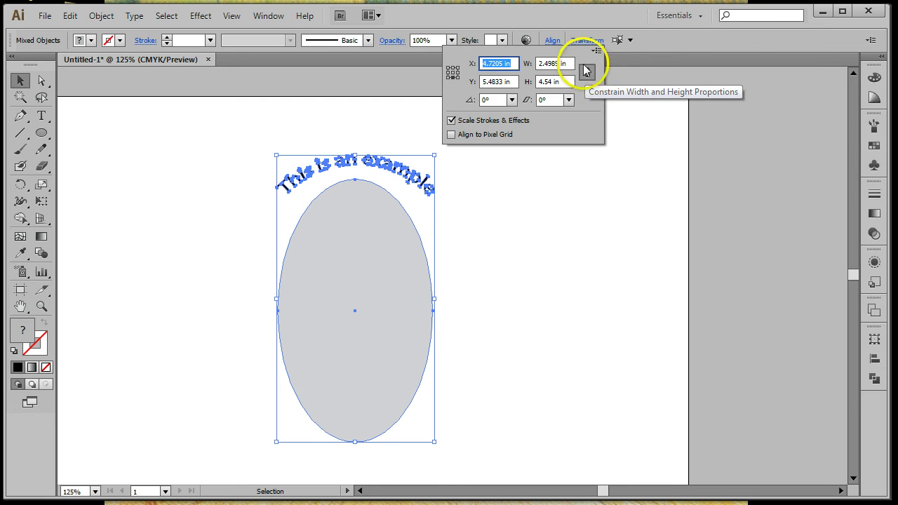
click(453, 72)
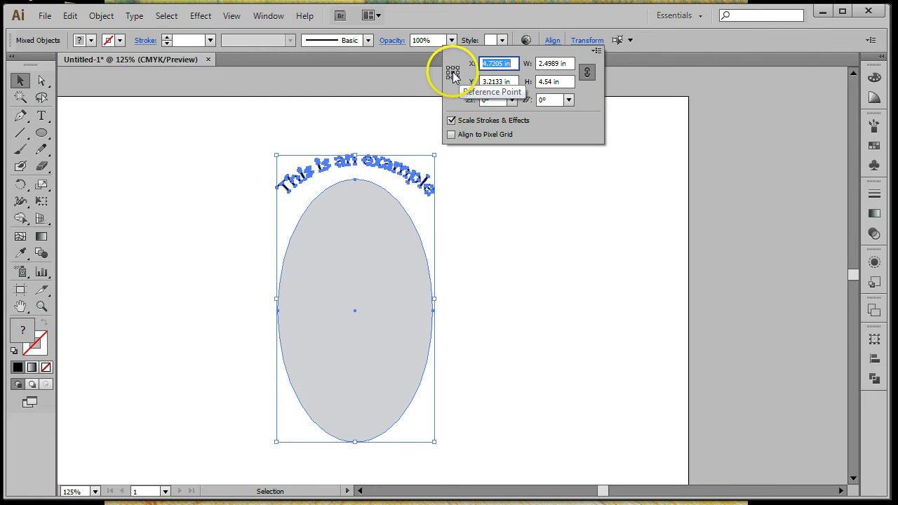
- Try a width of 5 in for the selected text and ellipse, and undo it
double_click(561, 63)
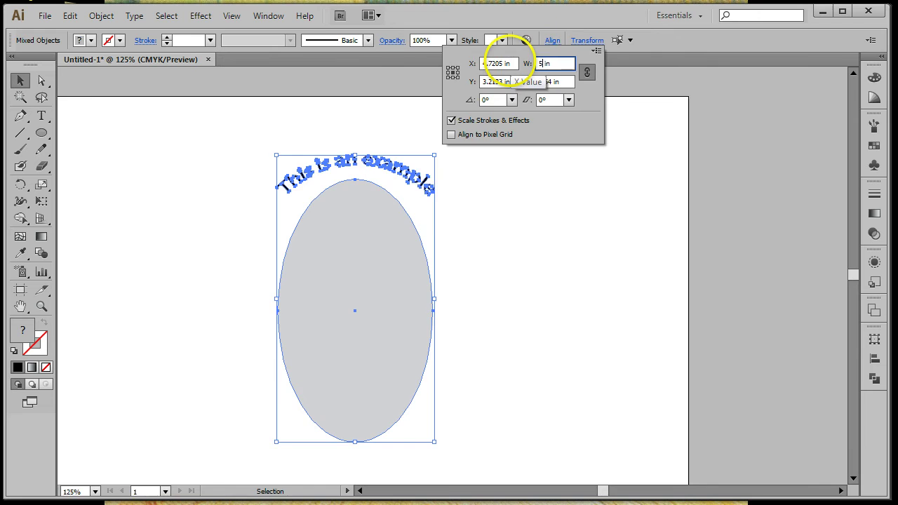
key(Return)
key(ctrl+z)
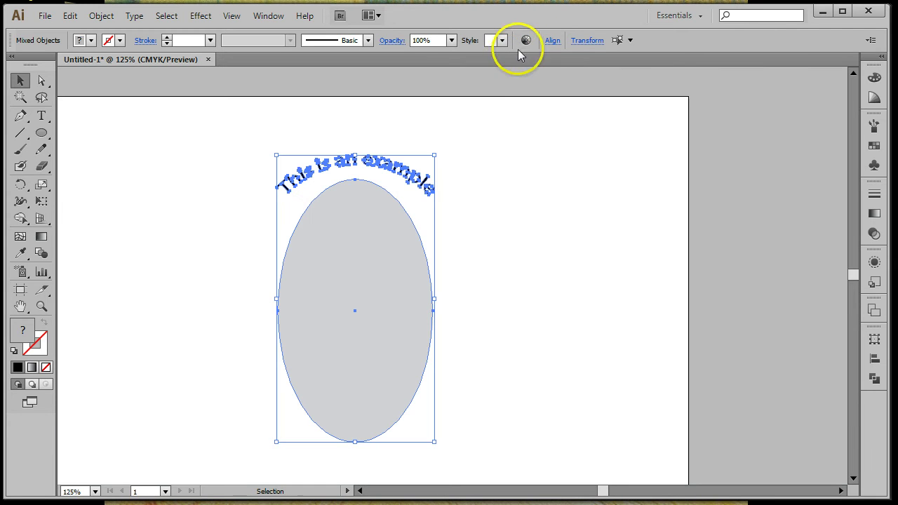
- Scale the text and ellipse together proportionally to a width of 0.5 in
click(588, 41)
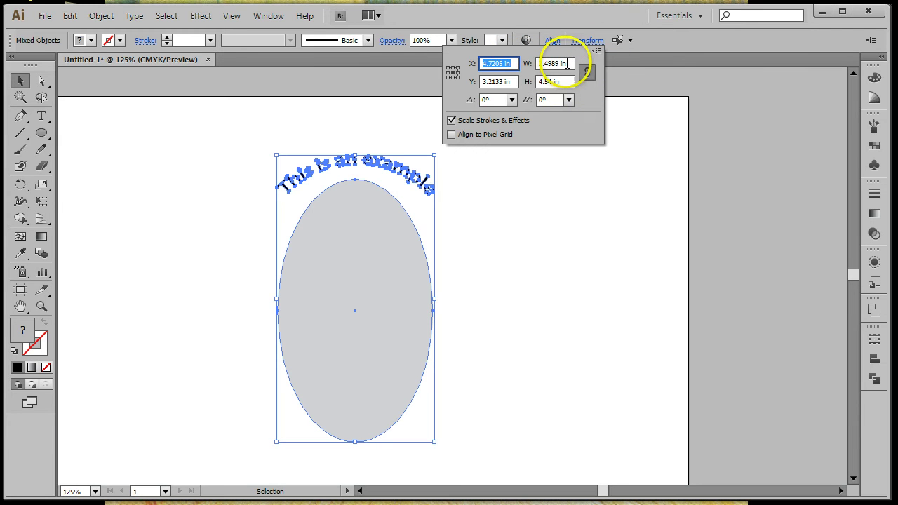
double_click(561, 63)
right_click(558, 64)
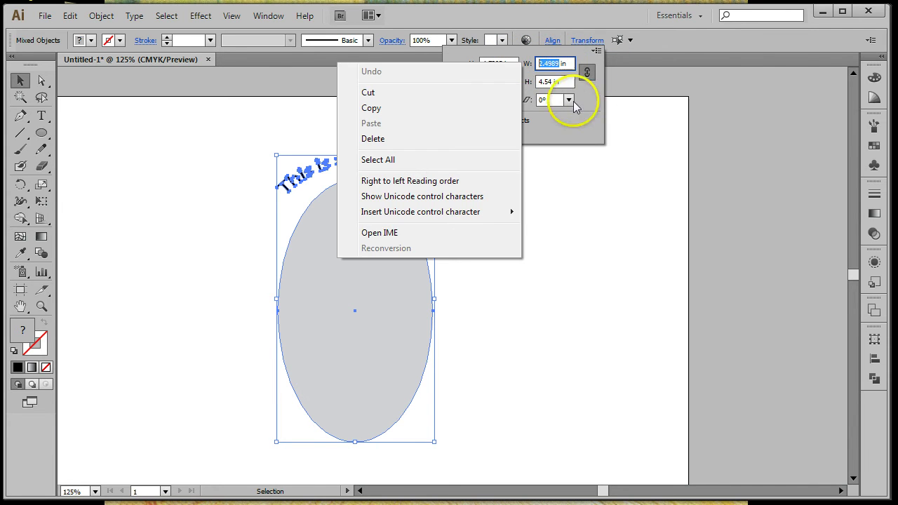
click(567, 63)
text(.5)
key(Return)
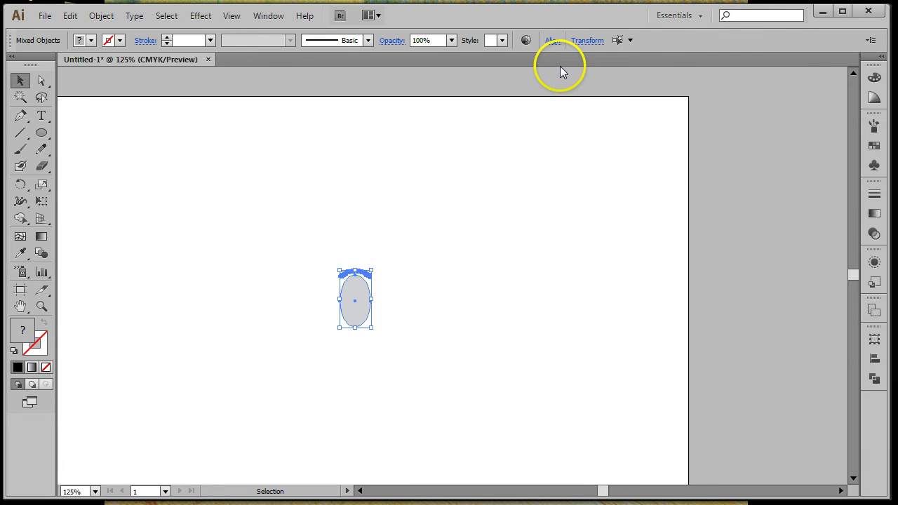
- Reselect the small text and ellipse and enlarge them proportionally to a width of 100 in
click(366, 222)
drag(315, 247, 389, 333)
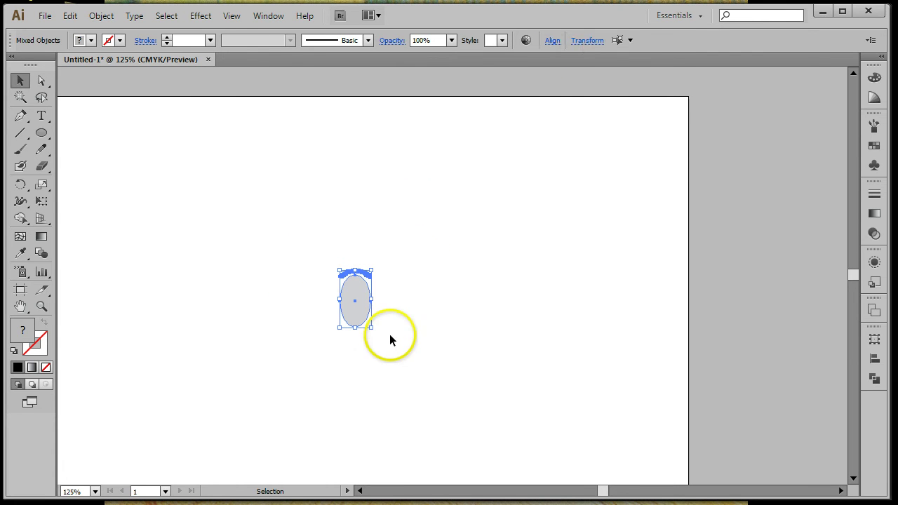
click(586, 40)
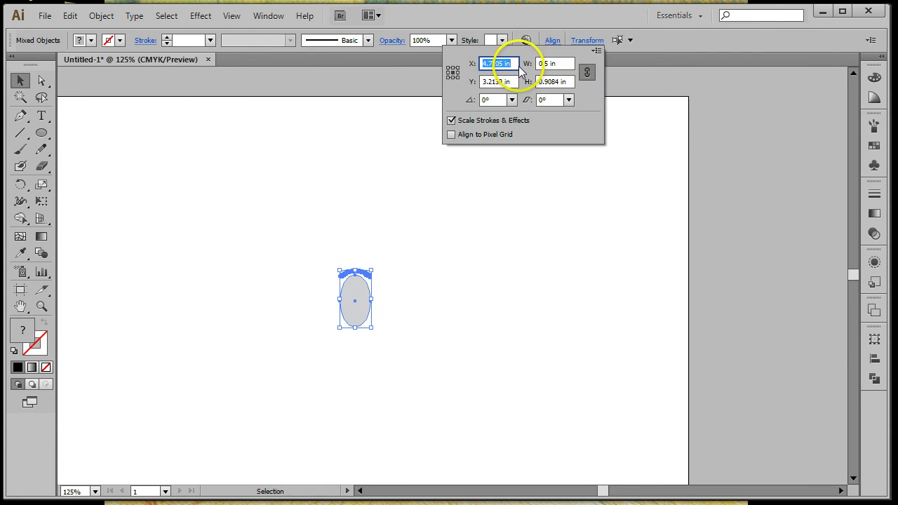
double_click(550, 63)
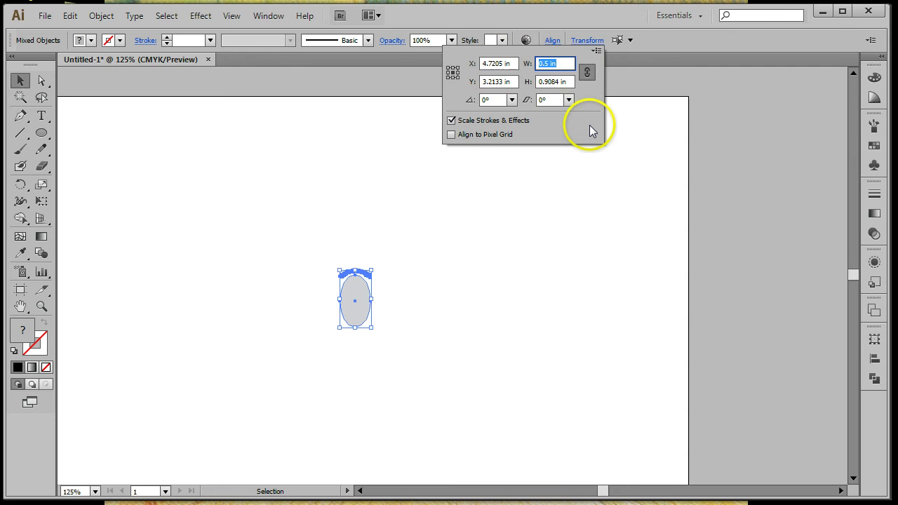
key(Return)
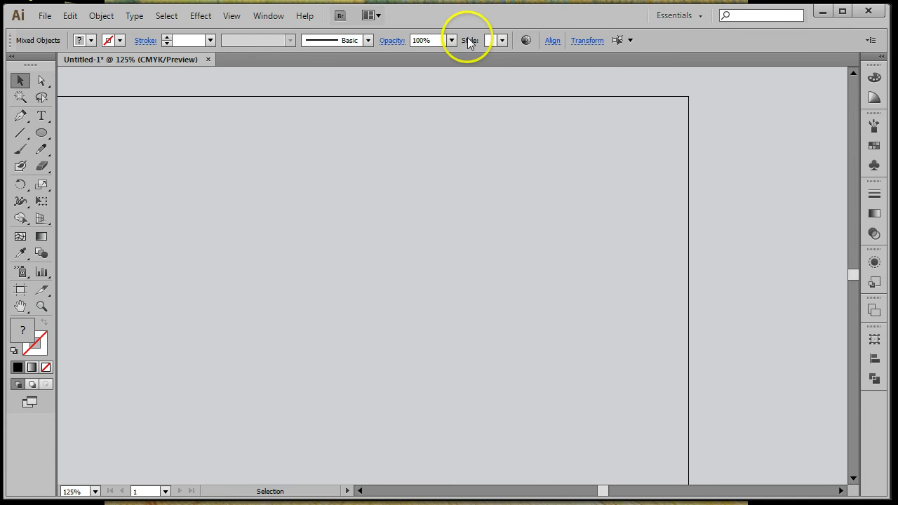
- Reduce the width of the text and ellipse proportionally so both fit on the artboard, and deselect them
click(582, 40)
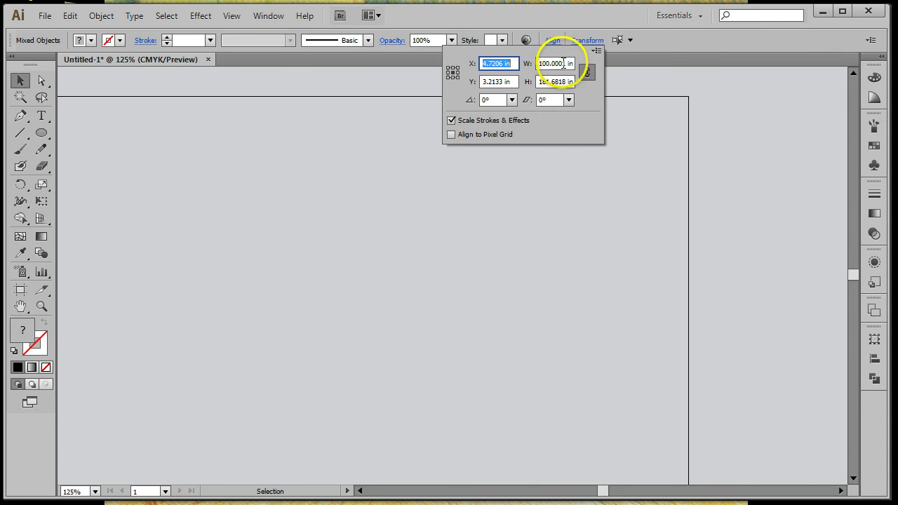
double_click(566, 63)
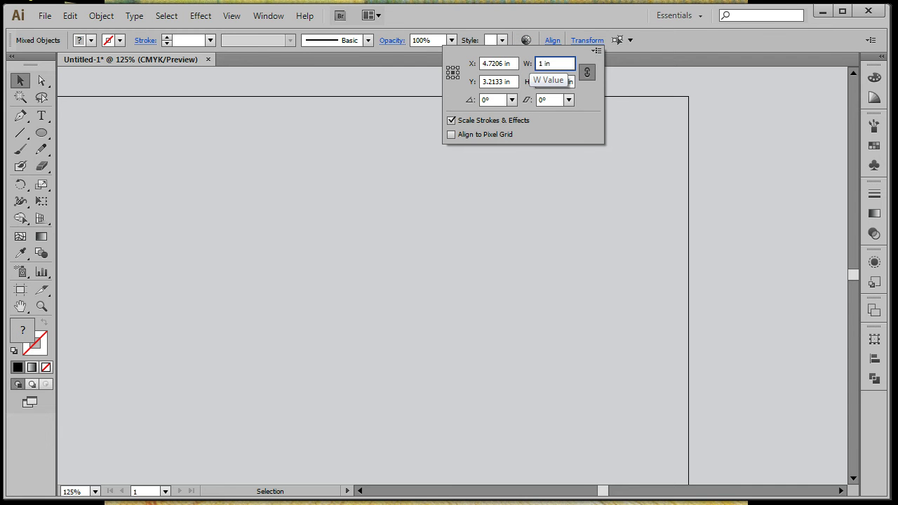
key(Return)
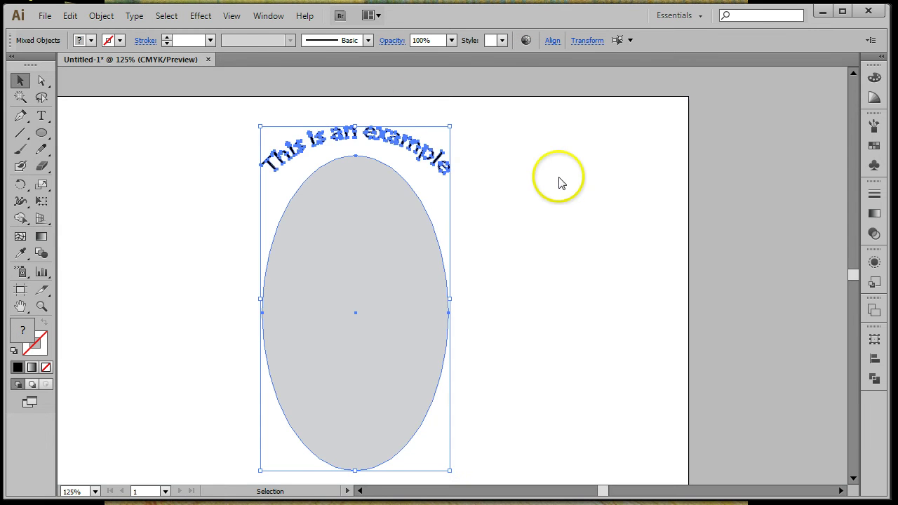
click(542, 174)
- Move only the expanded text down behind the lower half of the ellipse
click(424, 160)
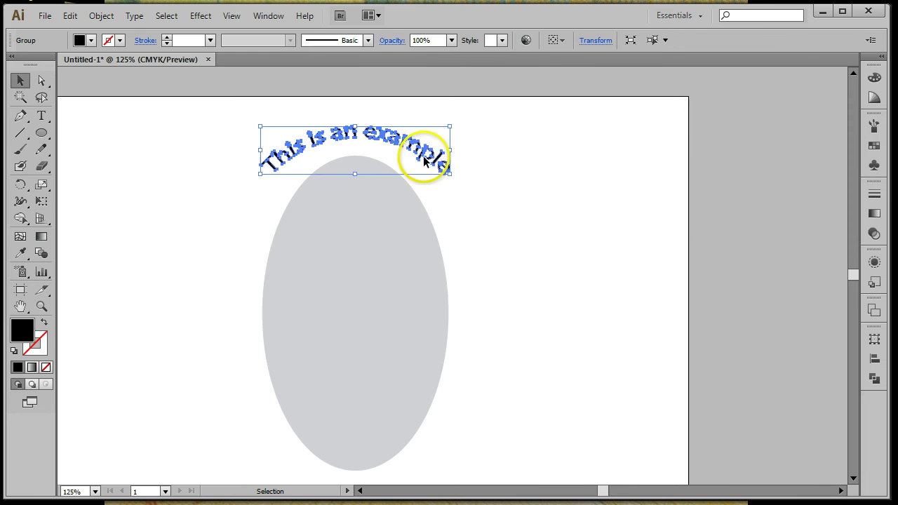
drag(423, 155, 414, 279)
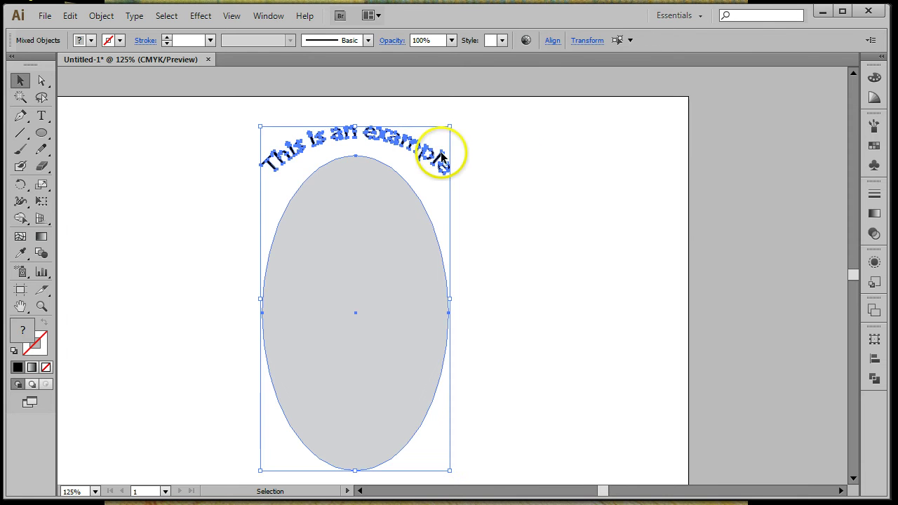
click(510, 156)
drag(419, 152, 420, 352)
click(529, 322)
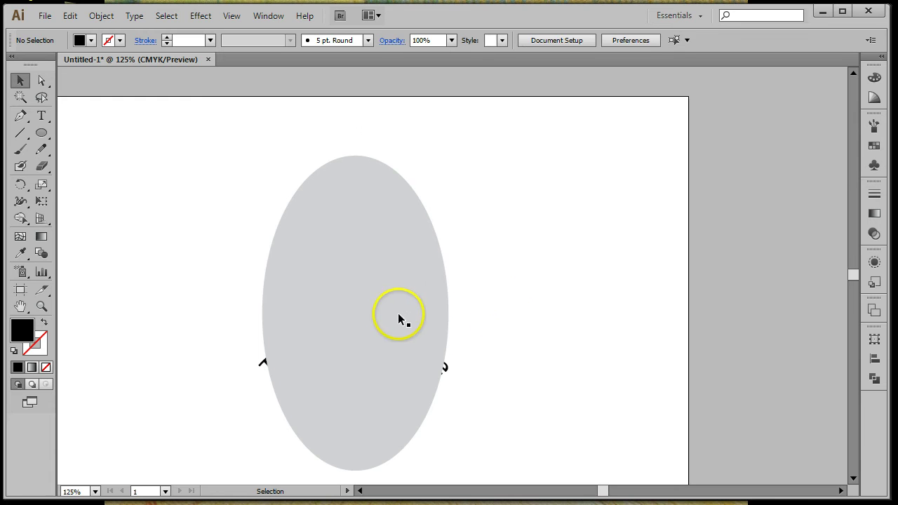
- Flatten the grey ellipse into a wide horizontal oval and place it directly beneath the arched text
drag(386, 283, 569, 247)
drag(557, 158, 557, 157)
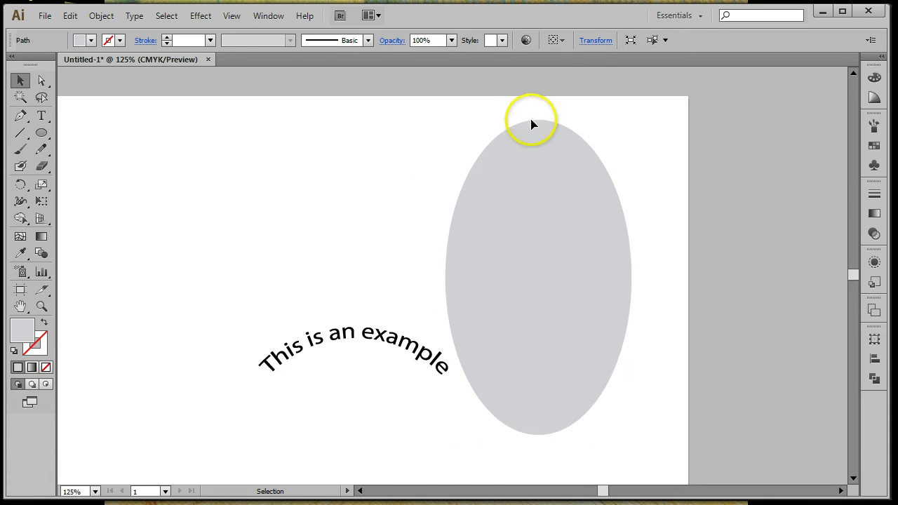
drag(541, 120, 531, 323)
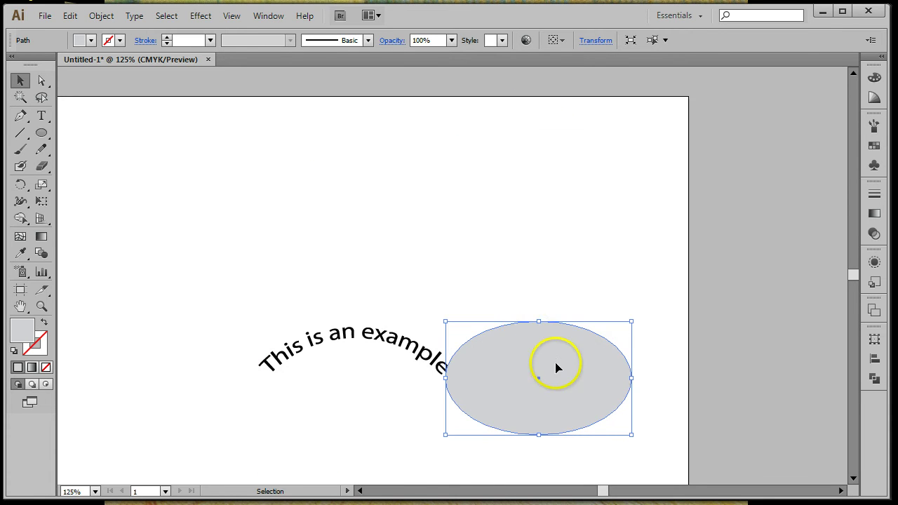
drag(558, 365, 376, 393)
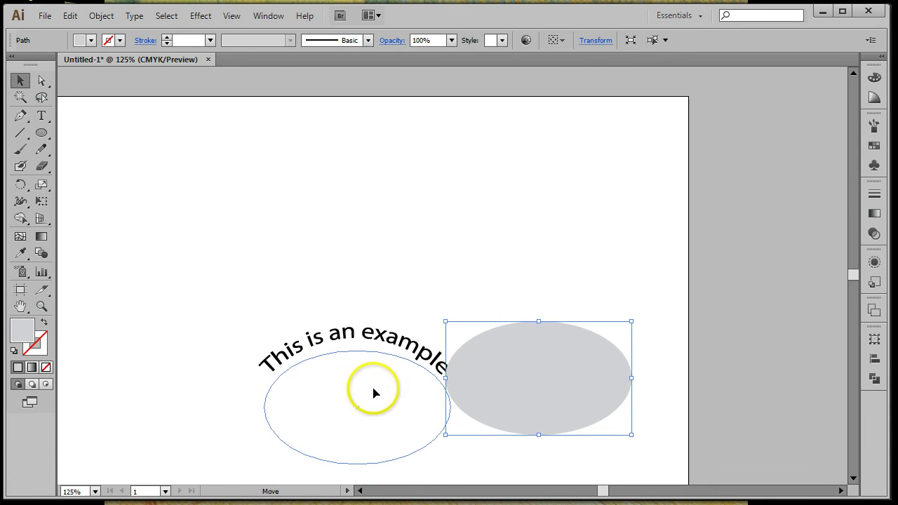
click(500, 354)
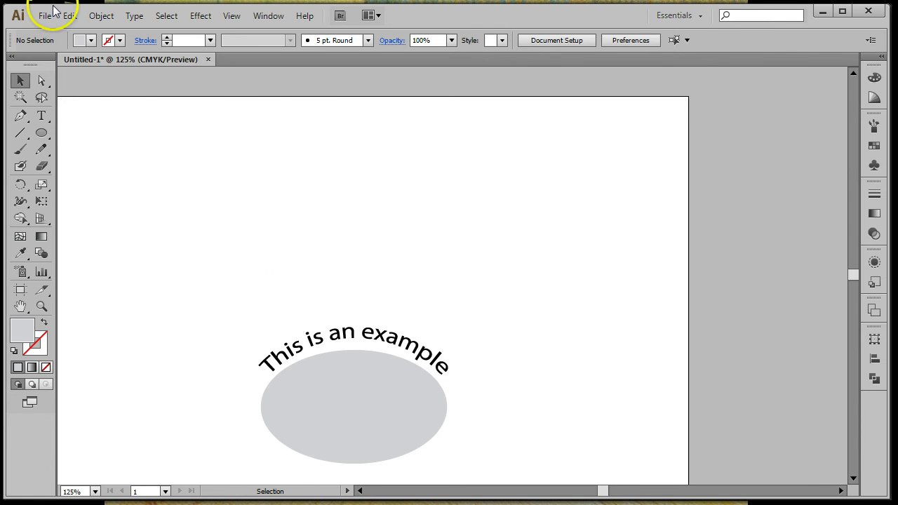
- Switch to Photoshop and zoom in on the orange sun picture in file0001571586003.jpg
click(825, 14)
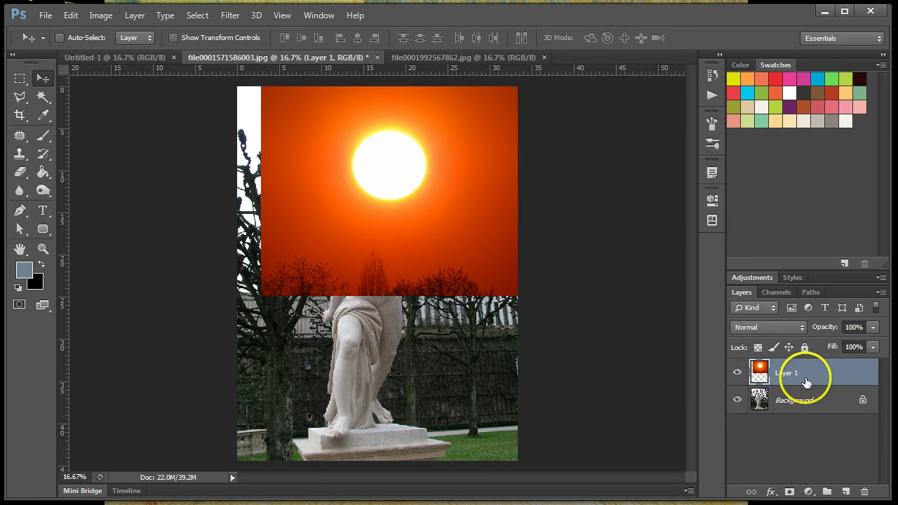
click(43, 248)
drag(314, 91, 495, 277)
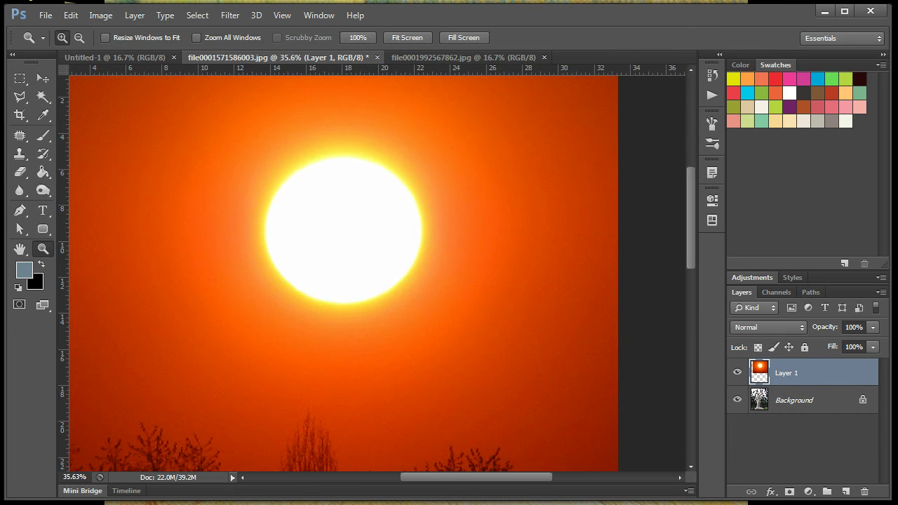
- Hide and show Layer 1 to compare the sun picture with the statue photo beneath it
click(43, 77)
click(737, 372)
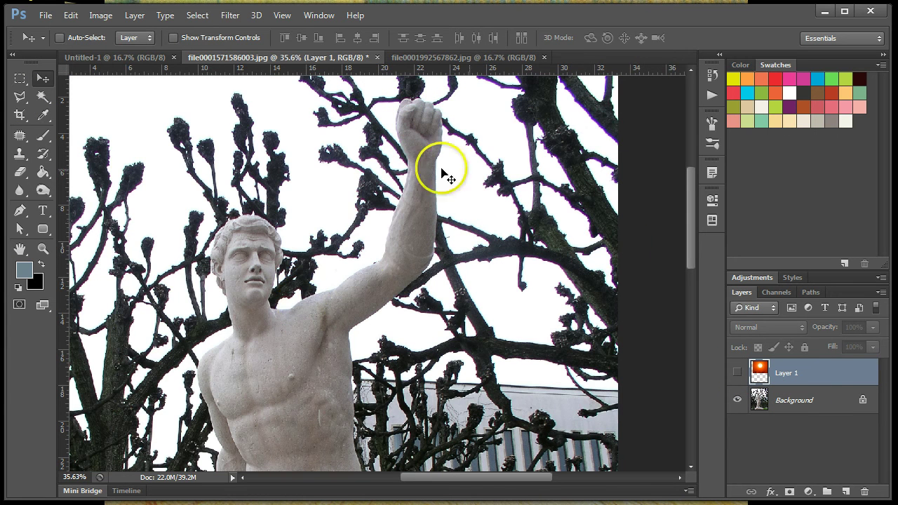
click(737, 373)
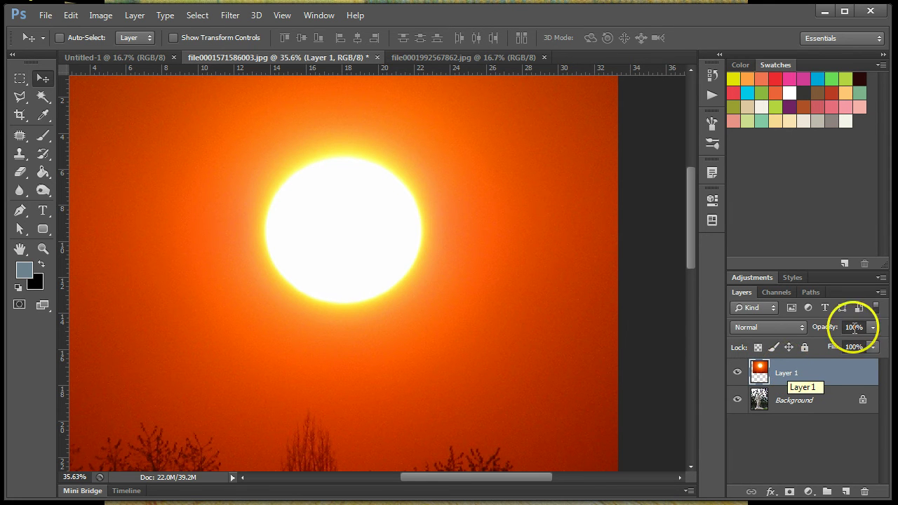
- Set Layer 1's blend mode to Multiply and add a layer mask to it
click(769, 327)
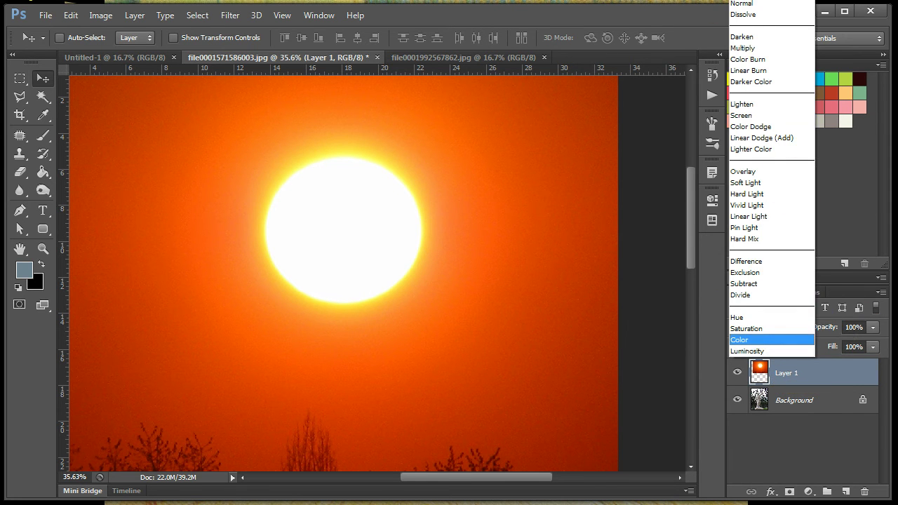
click(807, 378)
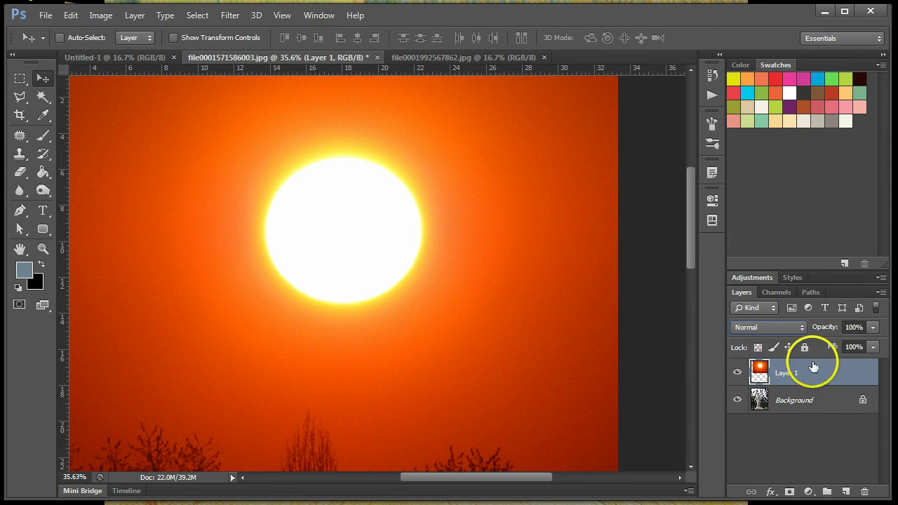
click(798, 330)
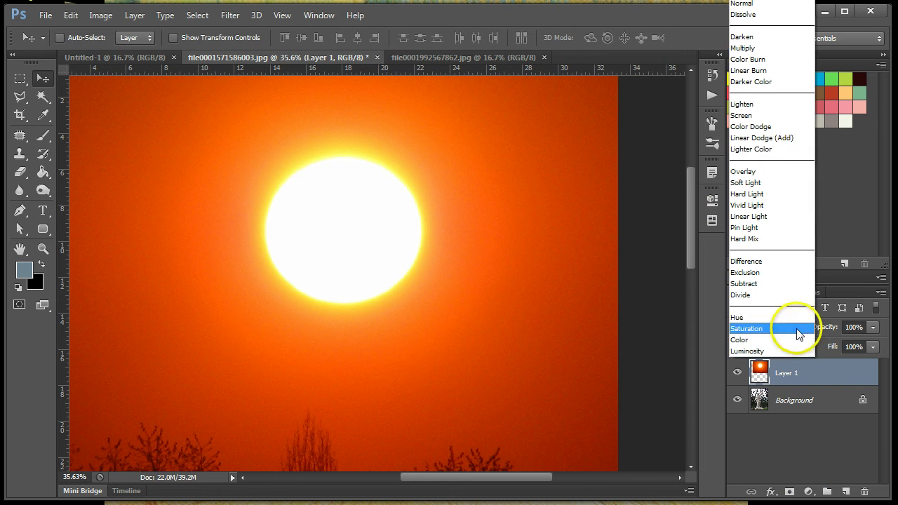
click(744, 48)
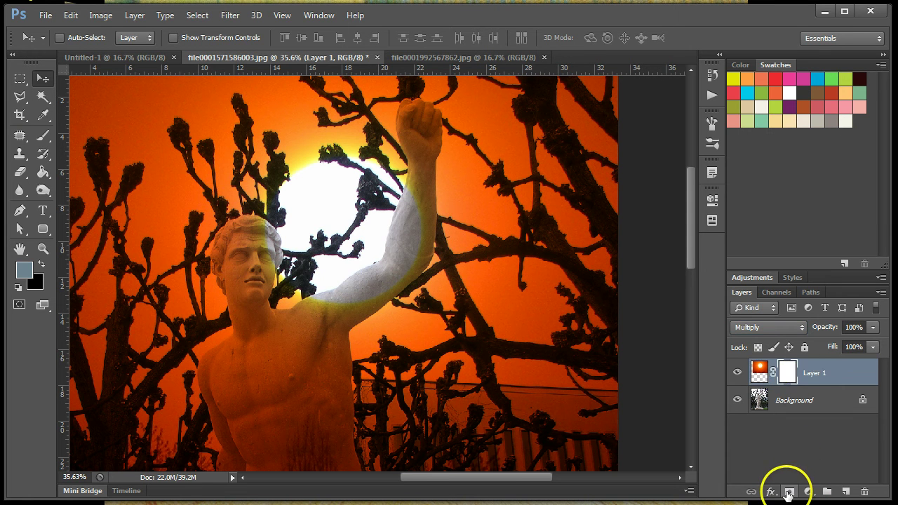
- Reset the colours to the default black and white and choose the Brush tool with 100% hardness
key(d)
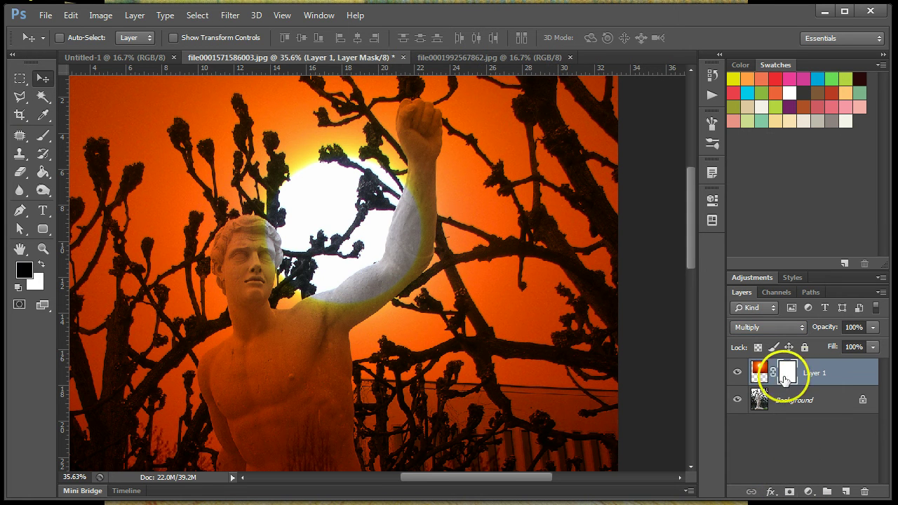
click(24, 138)
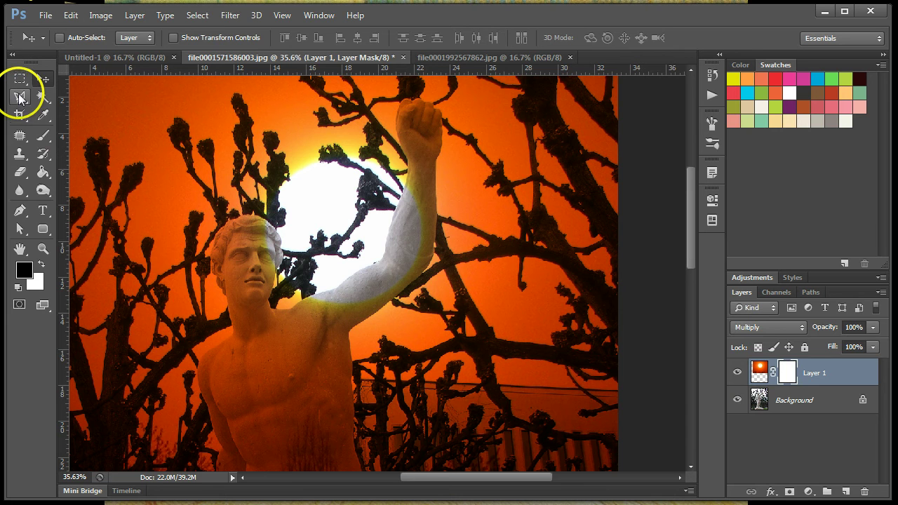
click(42, 136)
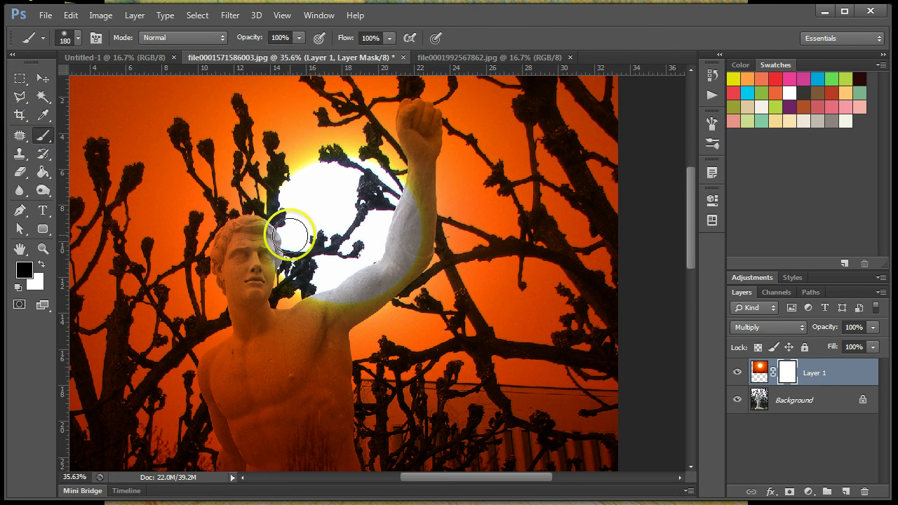
click(79, 41)
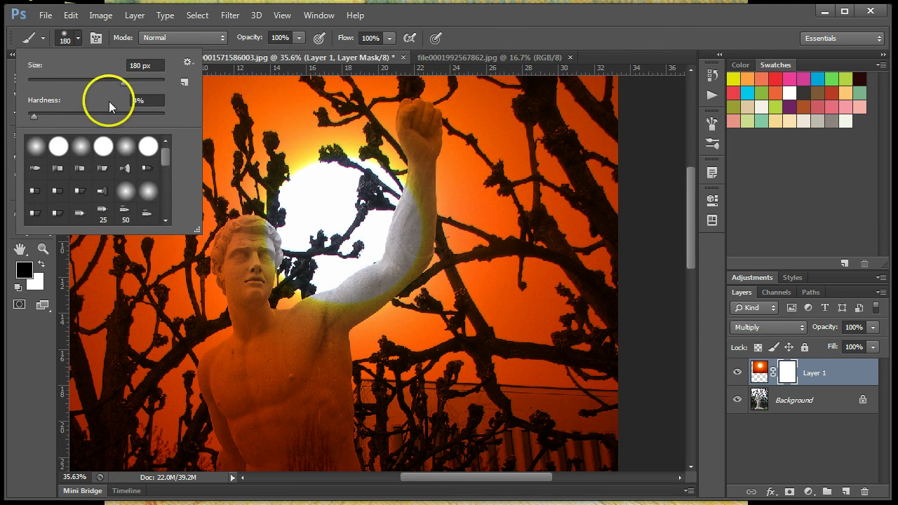
drag(105, 112, 43, 111)
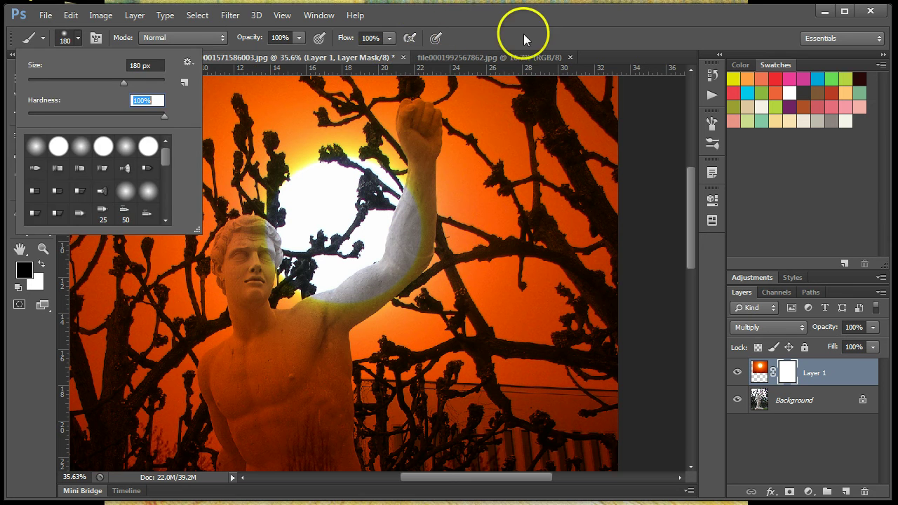
- Paint black on Layer 1's mask, enlarging the brush to 600 px, to hide the orange sky around the sun
click(415, 126)
mouse_move(415, 126)
mouse_down()
mouse_move(406, 125)
mouse_move(681, 80)
mouse_up()
key(bracketright)
key(bracketright)
key(bracketright)
key(bracketright)
key(bracketright)
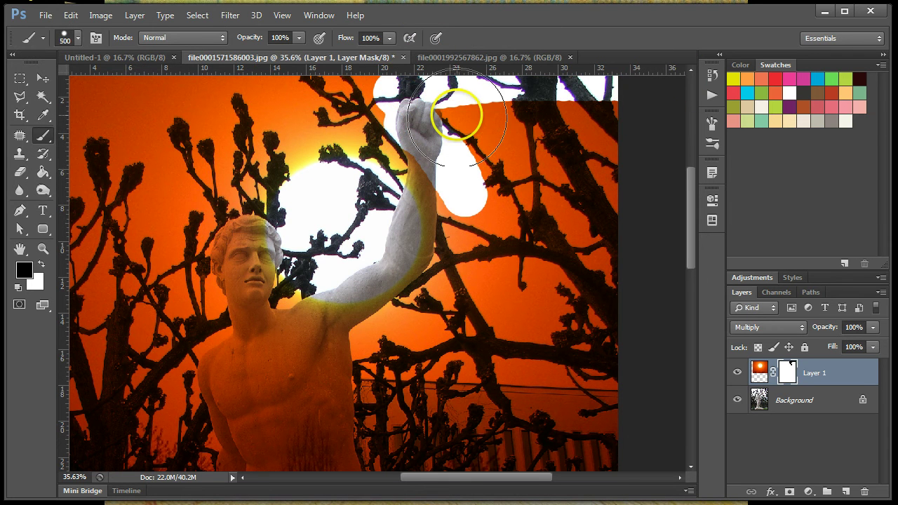
key(bracketright)
mouse_move(493, 115)
mouse_down()
mouse_move(511, 120)
mouse_move(587, 245)
mouse_move(533, 193)
mouse_move(565, 287)
mouse_move(561, 420)
mouse_up()
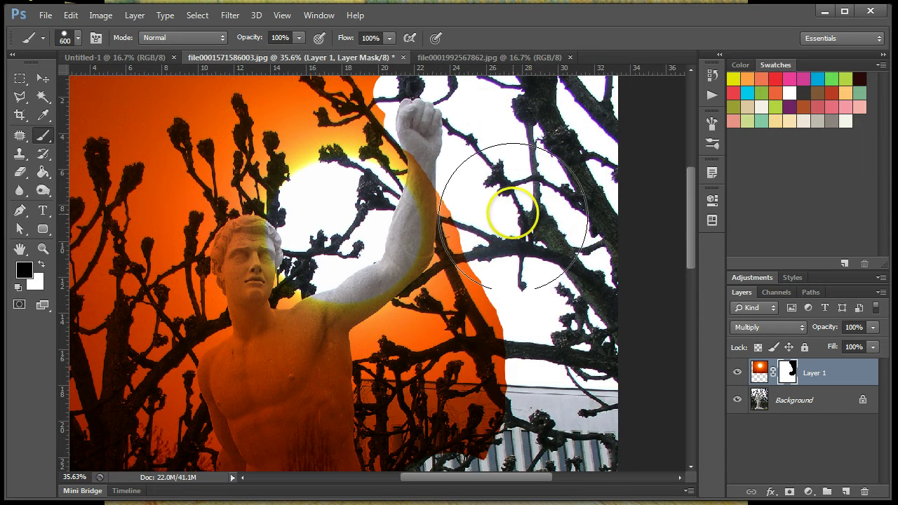
mouse_move(513, 216)
mouse_down()
mouse_move(499, 326)
mouse_move(351, 413)
mouse_move(172, 442)
mouse_move(7, 444)
mouse_up()
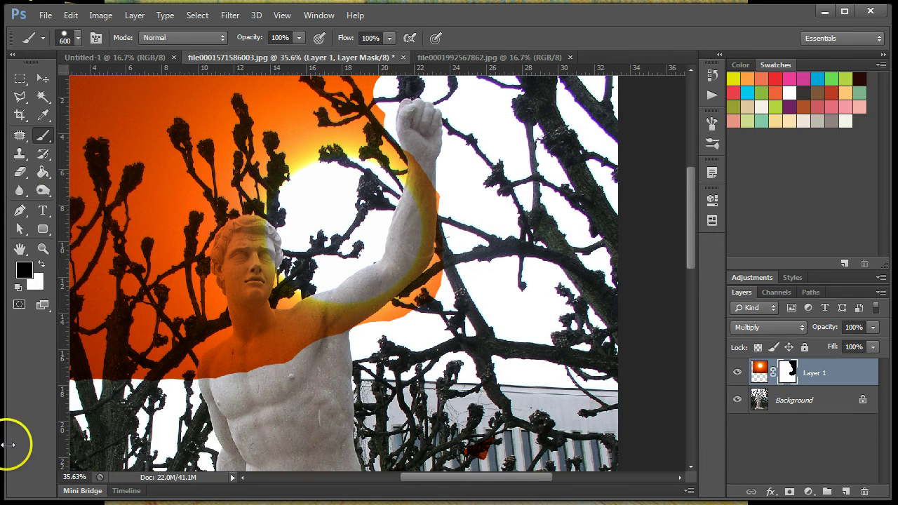
mouse_move(193, 161)
mouse_down()
mouse_move(237, 62)
mouse_move(266, 100)
mouse_up()
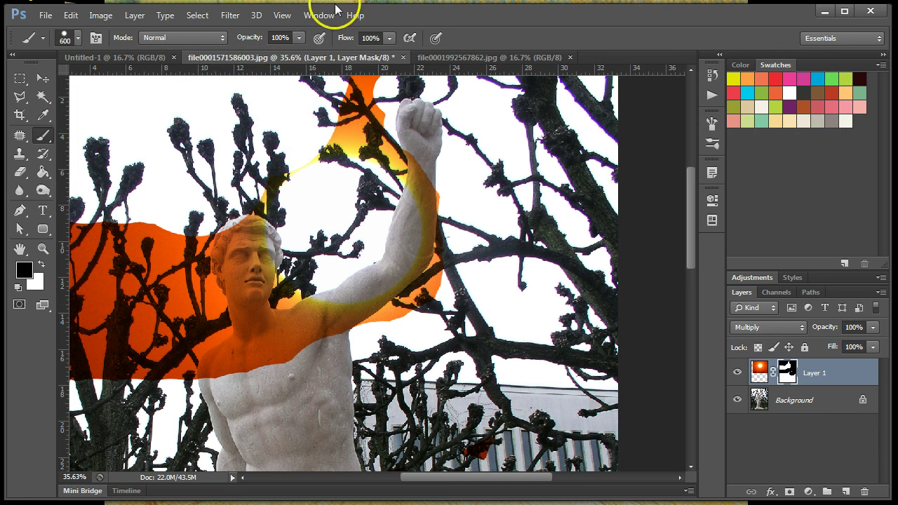
mouse_move(358, 95)
mouse_down()
mouse_move(351, 119)
mouse_move(380, 76)
mouse_up()
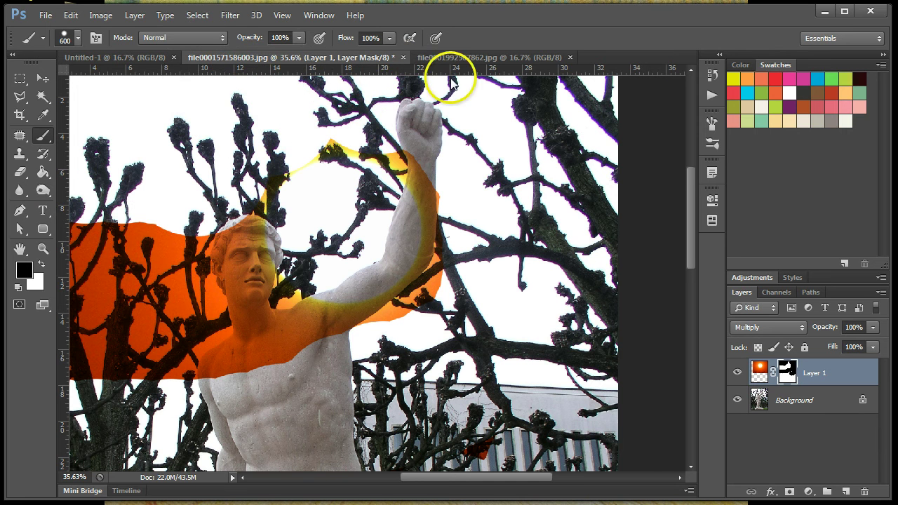
drag(452, 83, 445, 117)
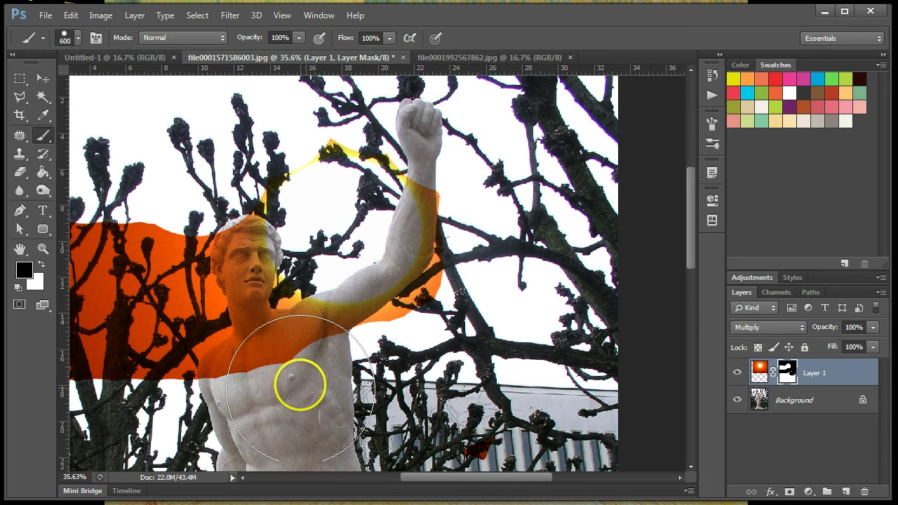
mouse_move(300, 385)
mouse_down()
mouse_move(232, 358)
mouse_move(158, 277)
mouse_up()
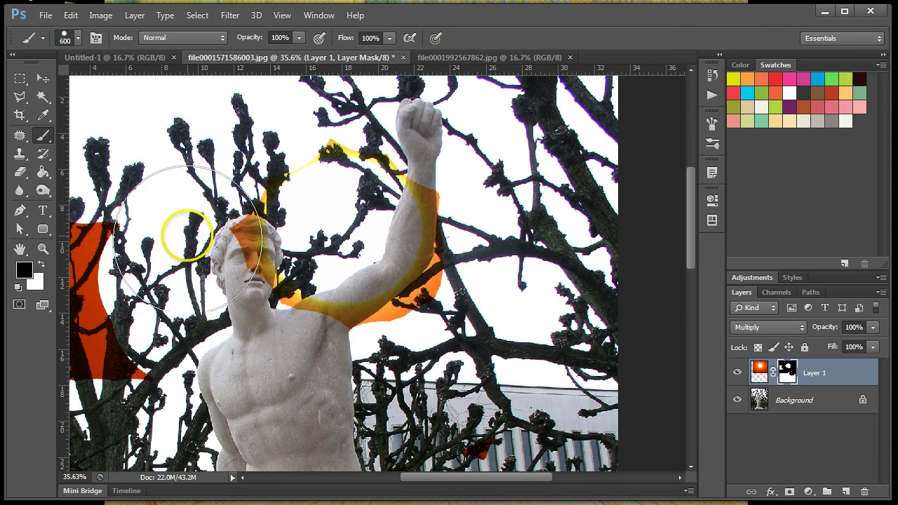
drag(187, 234, 145, 236)
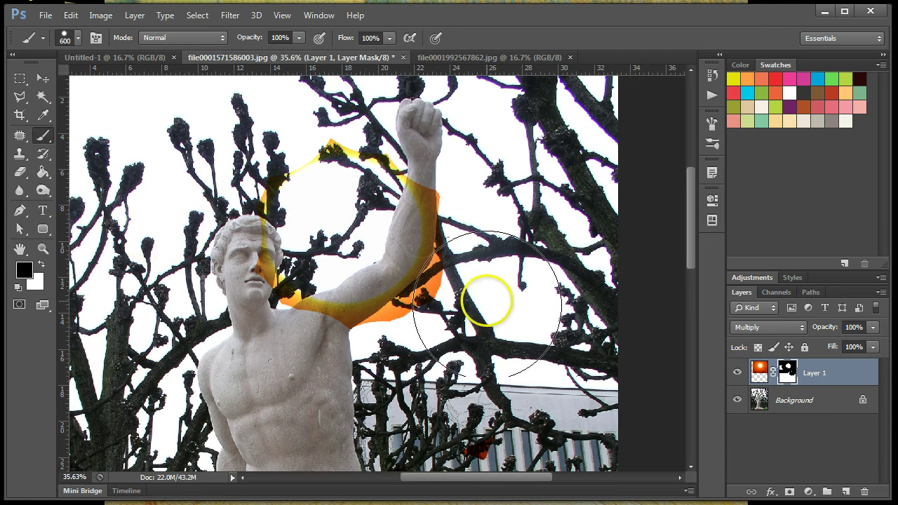
mouse_move(486, 301)
mouse_down()
mouse_move(410, 367)
mouse_move(467, 289)
mouse_move(491, 215)
mouse_move(380, 371)
mouse_up()
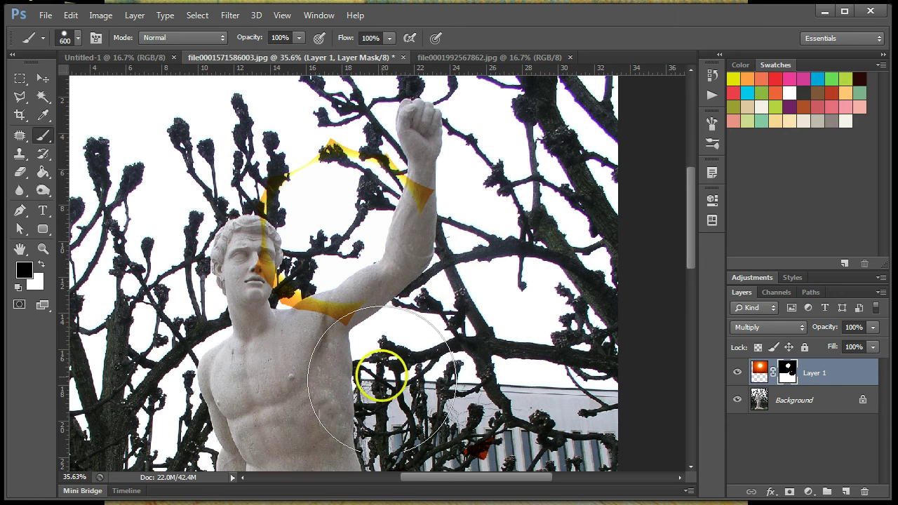
- Target Layer 1's image instead of its mask and set the blend mode back to Normal
click(821, 378)
click(801, 326)
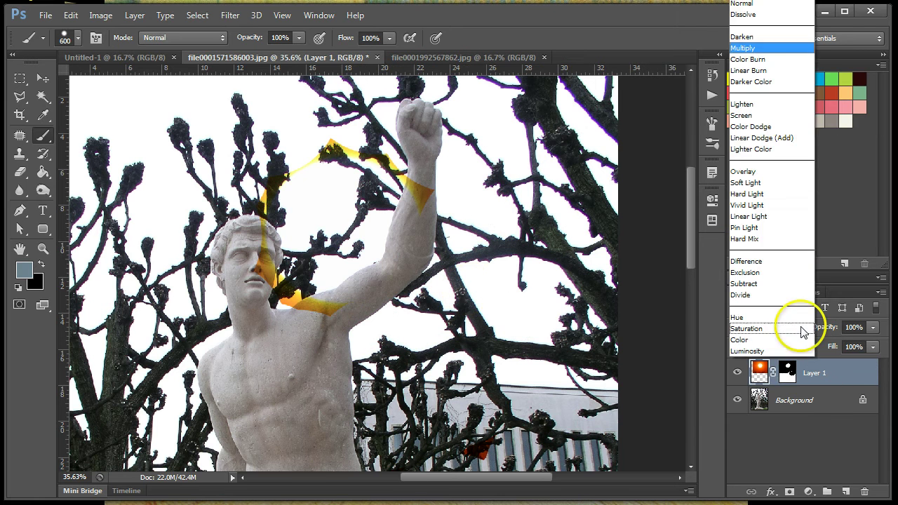
click(741, 4)
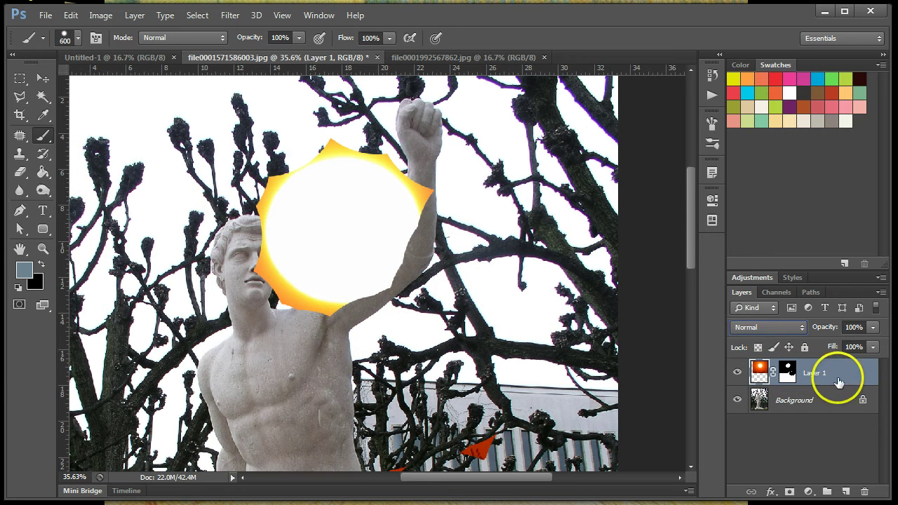
- Hide Layer 1 and draw a closed Pen path on the Background along the statue's raised arm, shoulder and head, closing it through the sky
click(770, 404)
click(736, 374)
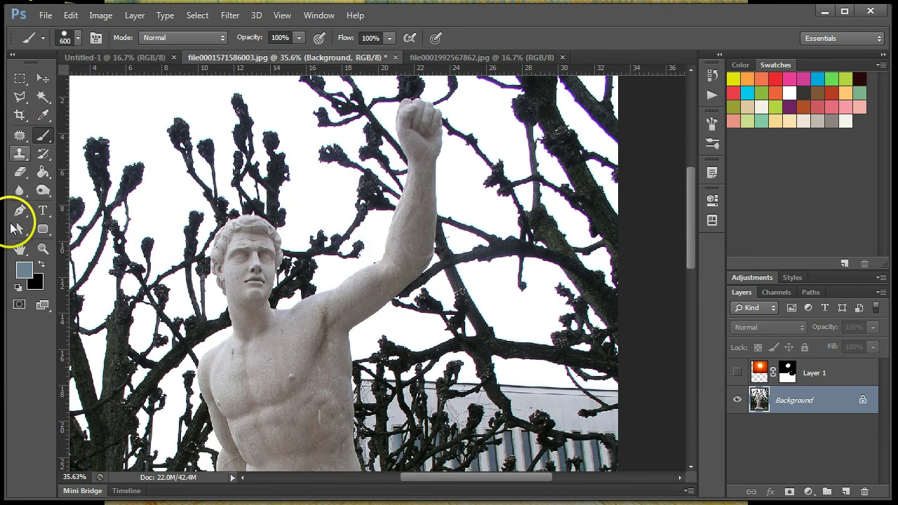
click(19, 210)
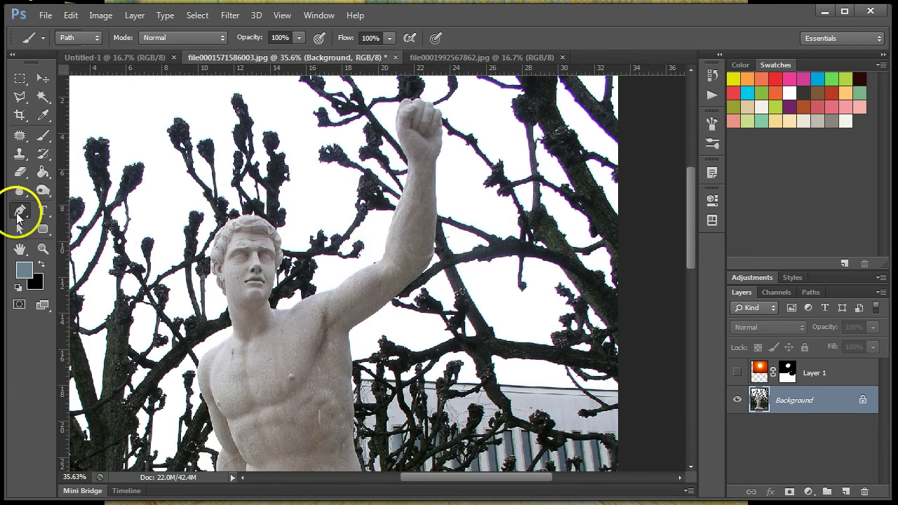
click(397, 140)
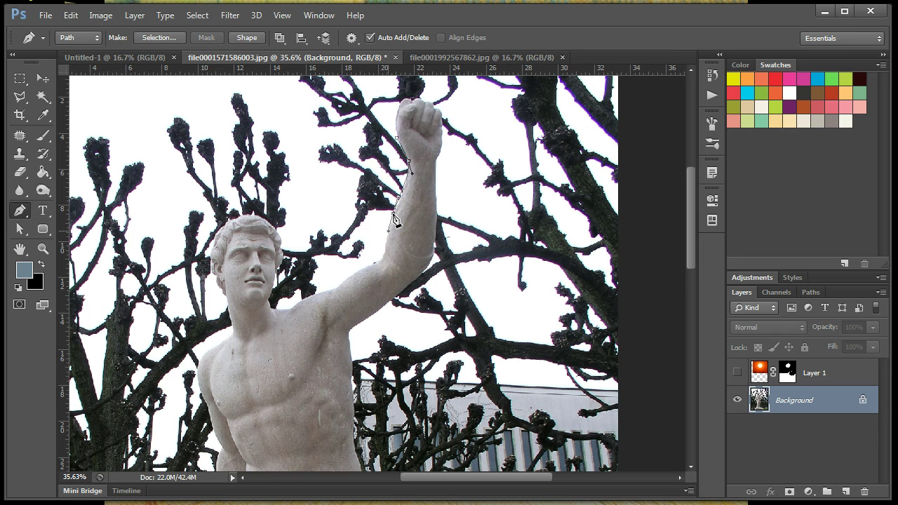
drag(384, 242, 263, 220)
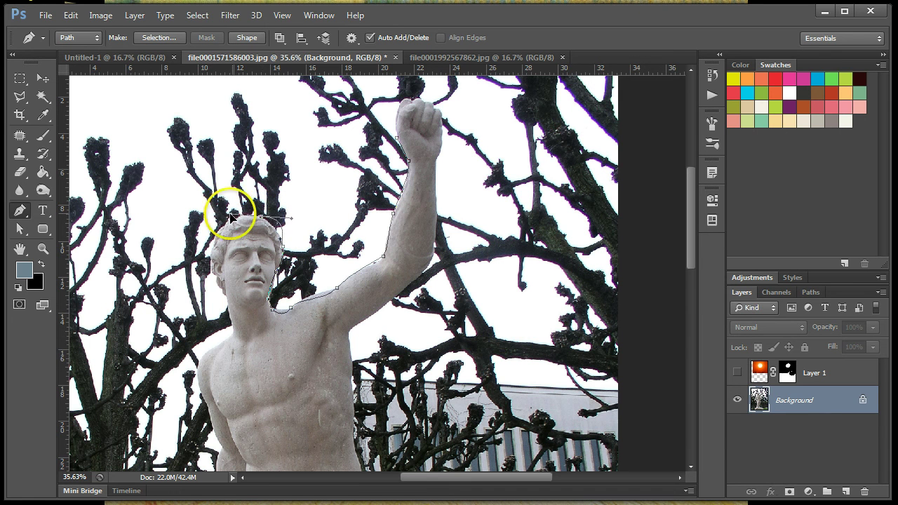
drag(230, 216, 223, 227)
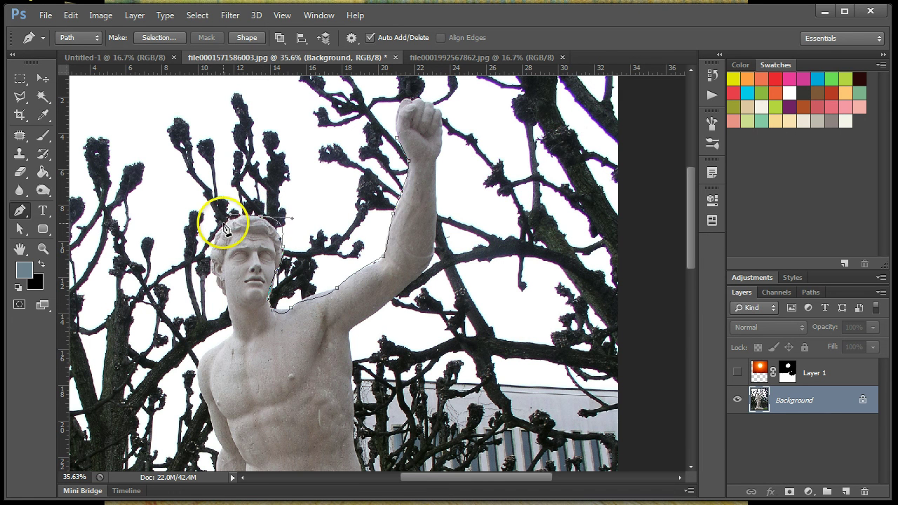
click(122, 93)
click(389, 80)
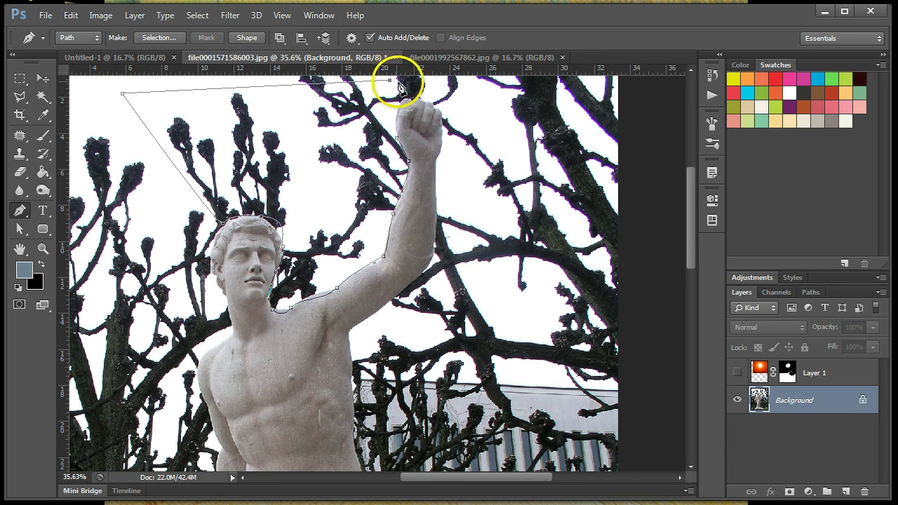
click(397, 142)
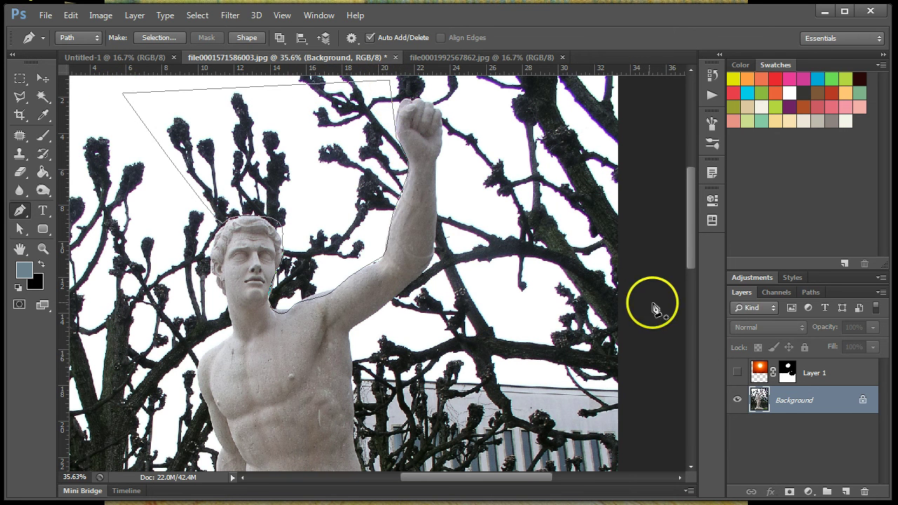
- Load the work path as a selection and make Layer 1's image active
click(786, 372)
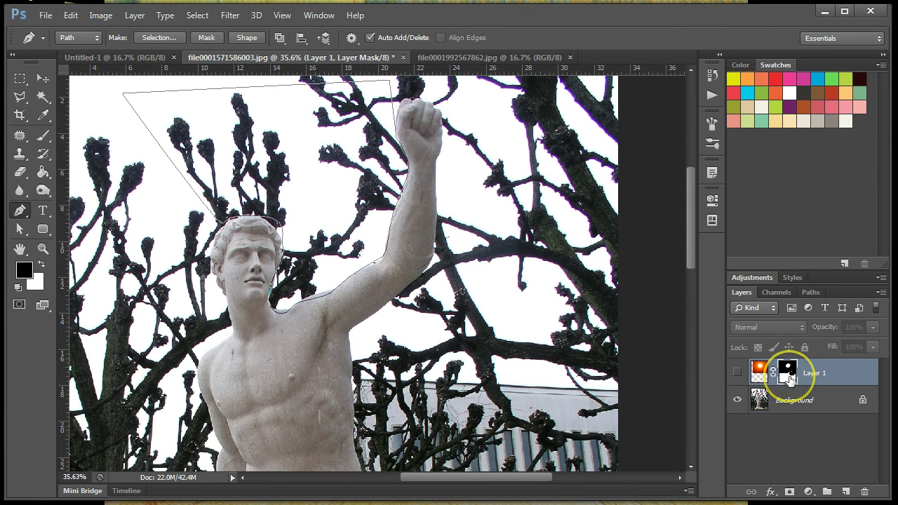
click(808, 292)
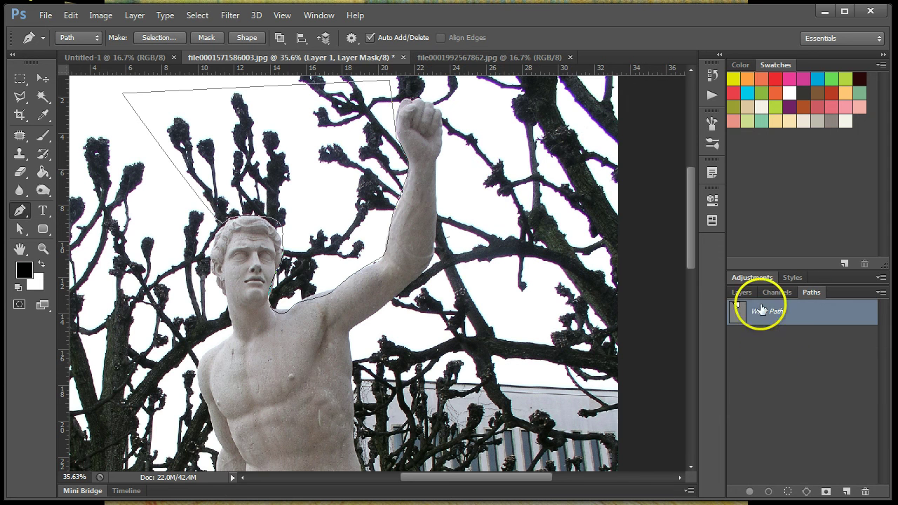
click(737, 313)
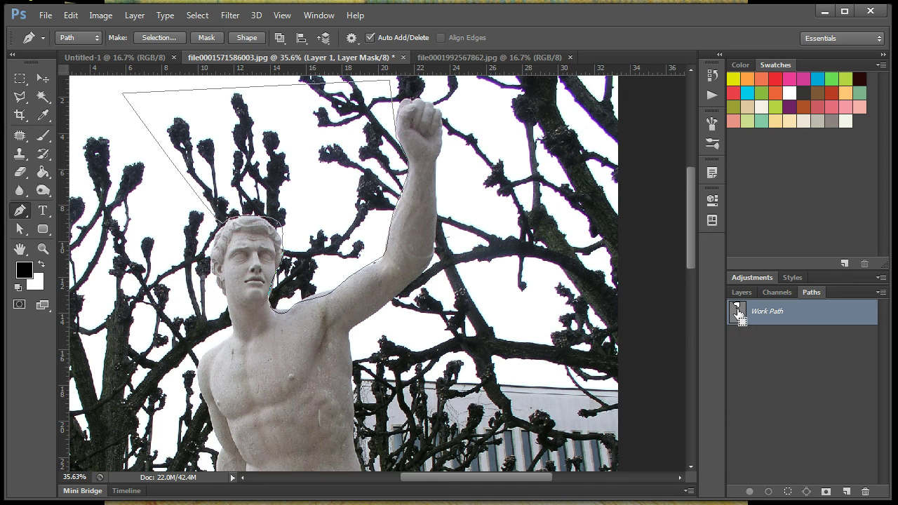
click(788, 492)
click(787, 492)
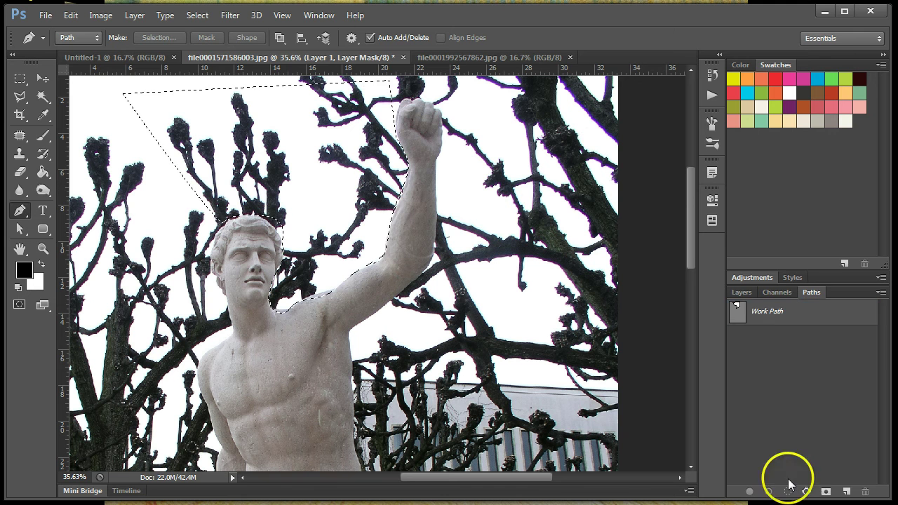
click(742, 292)
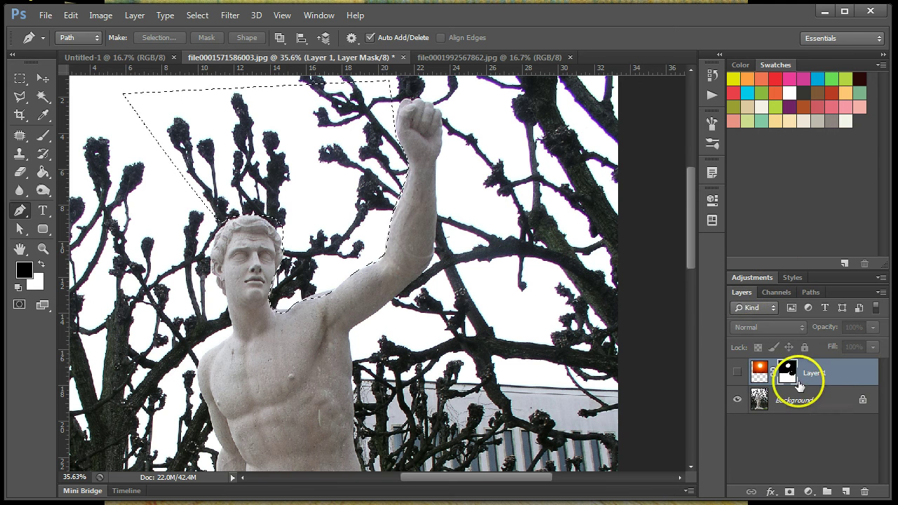
key(ctrl+2)
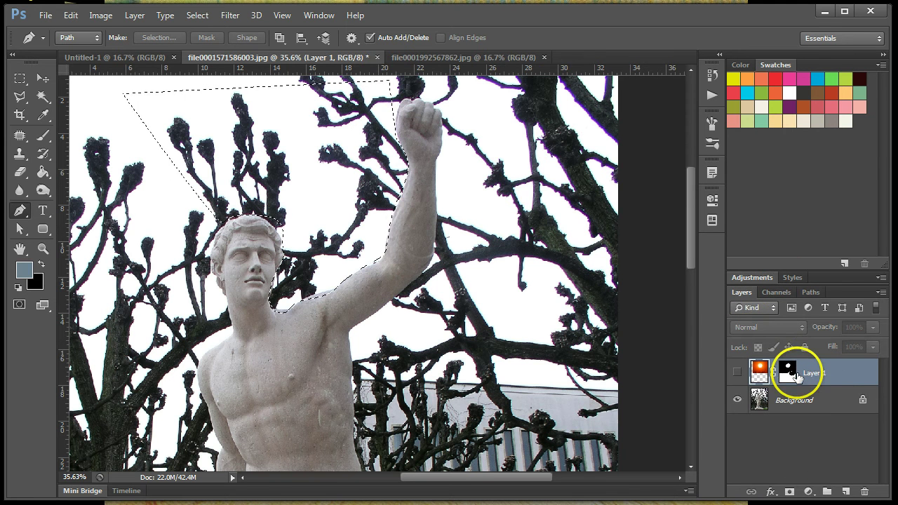
- Show Layer 1 again and invert the selection so it covers everything outside the drawn path
click(735, 374)
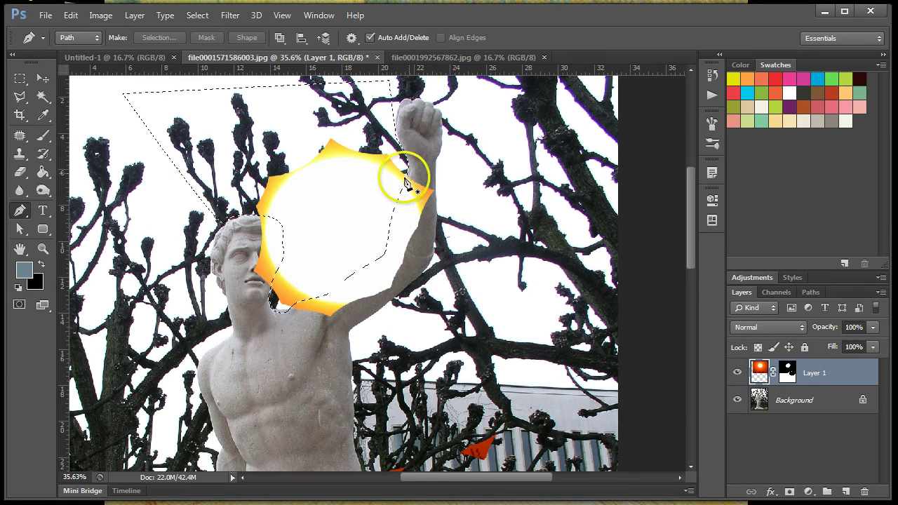
click(42, 78)
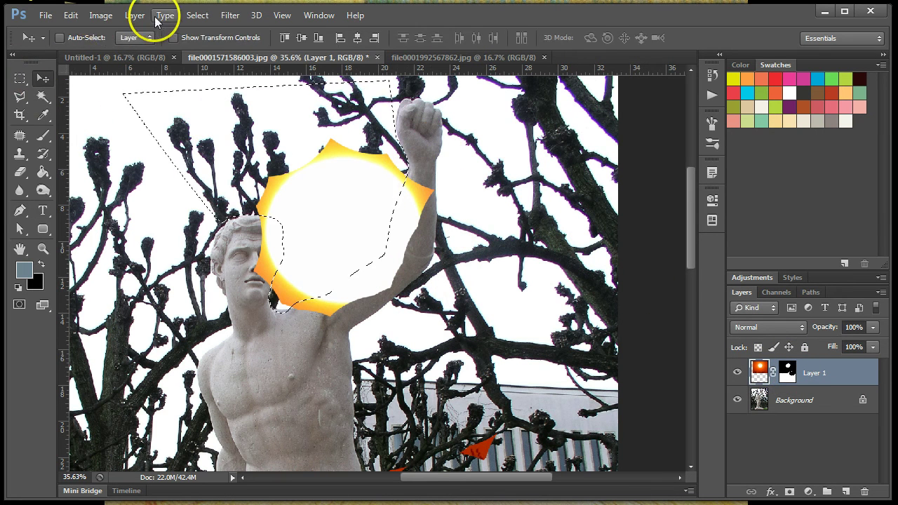
click(202, 20)
click(208, 72)
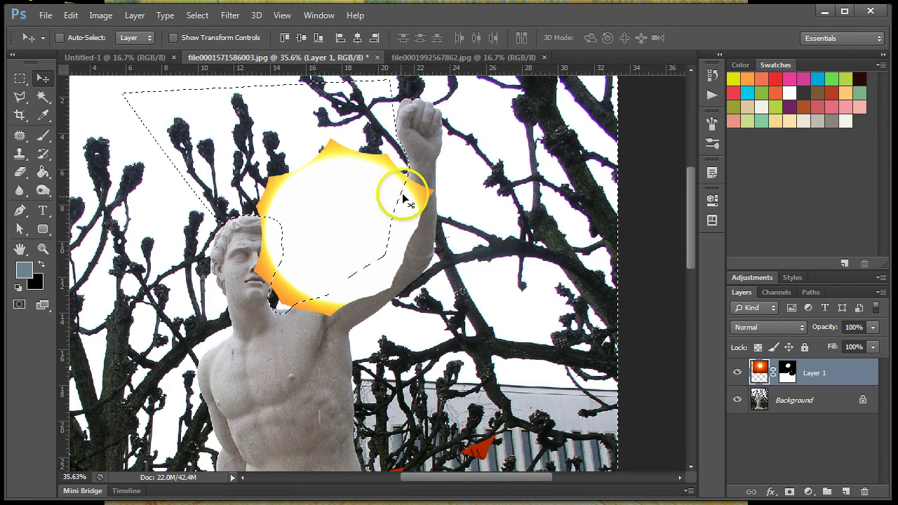
- Paint black on Layer 1's mask with the 600 px brush to hide the sun over the statue's face and raised arm
click(43, 135)
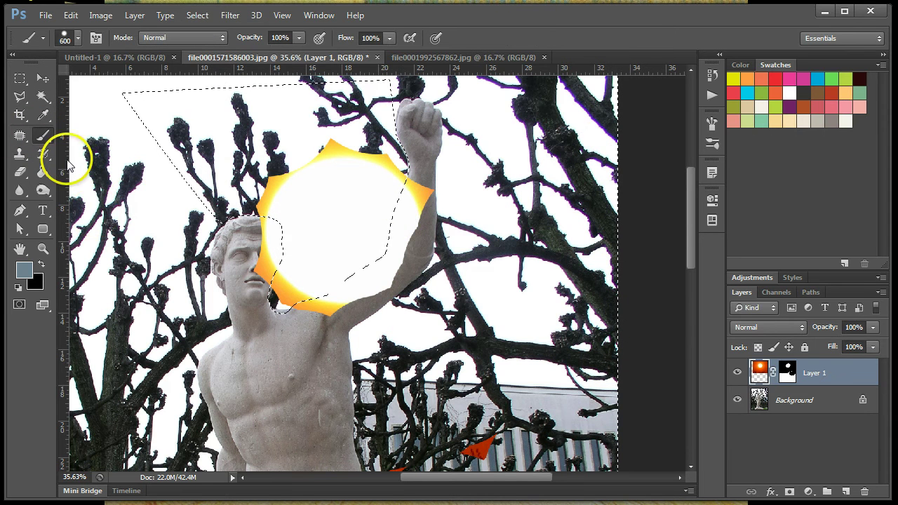
click(786, 370)
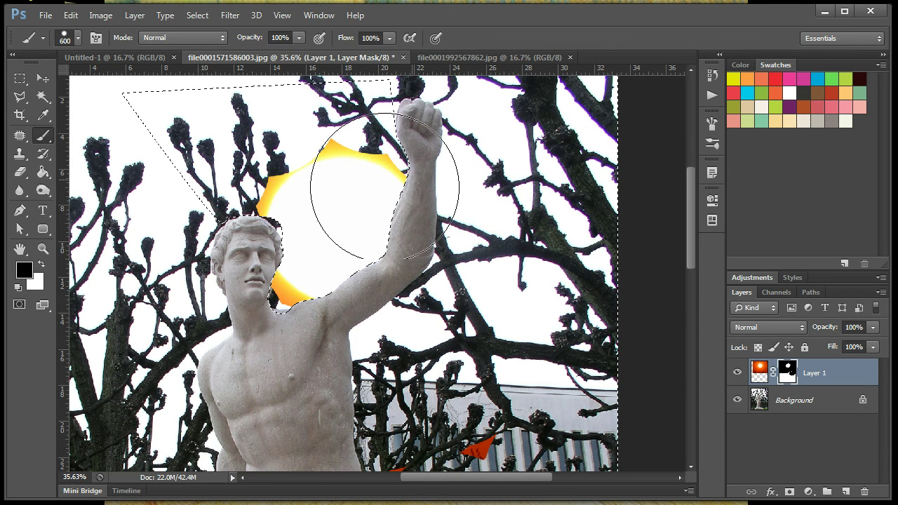
mouse_move(384, 187)
mouse_down()
mouse_move(396, 362)
mouse_move(407, 364)
mouse_move(361, 268)
mouse_up()
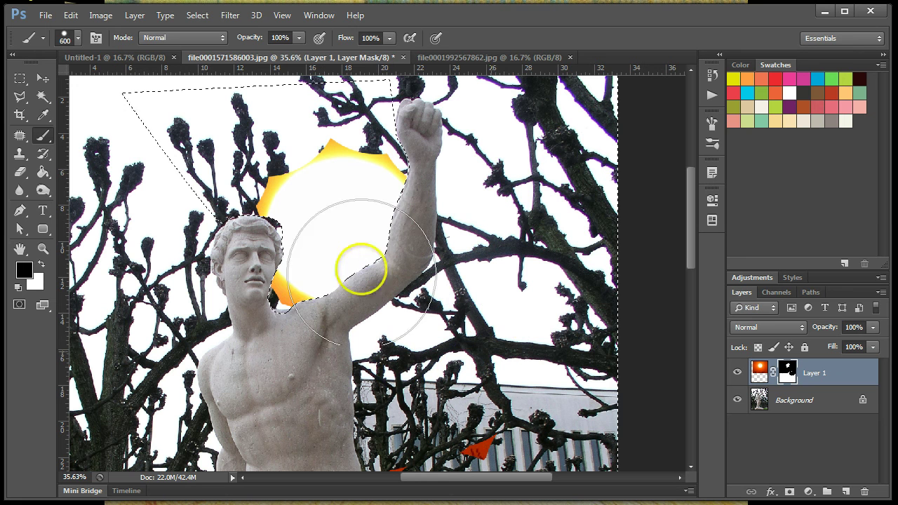
- Zoom in on the statue's head and choose the Polygonal Lasso Tool
click(42, 77)
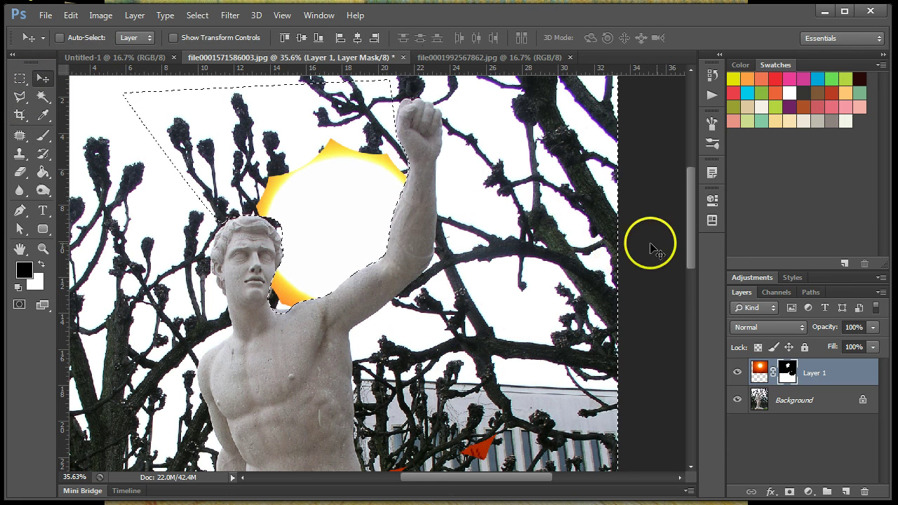
click(297, 281)
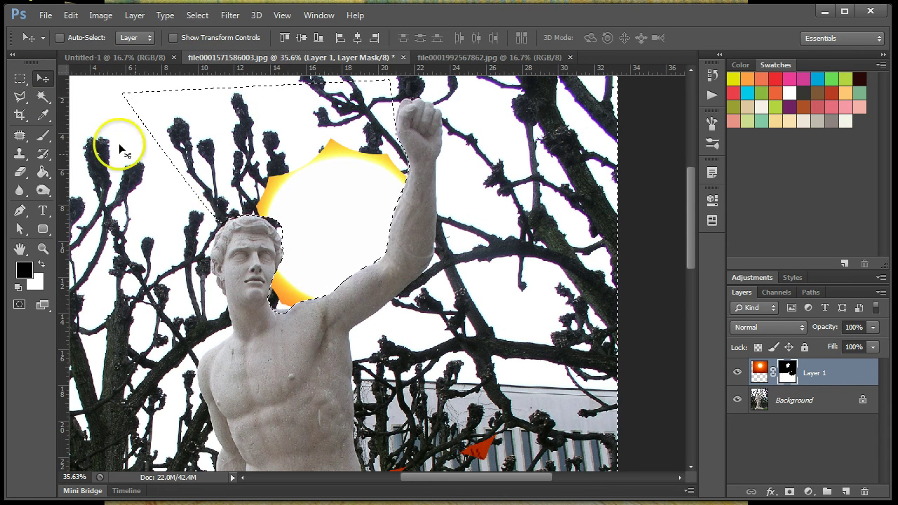
click(21, 99)
click(298, 272)
click(43, 249)
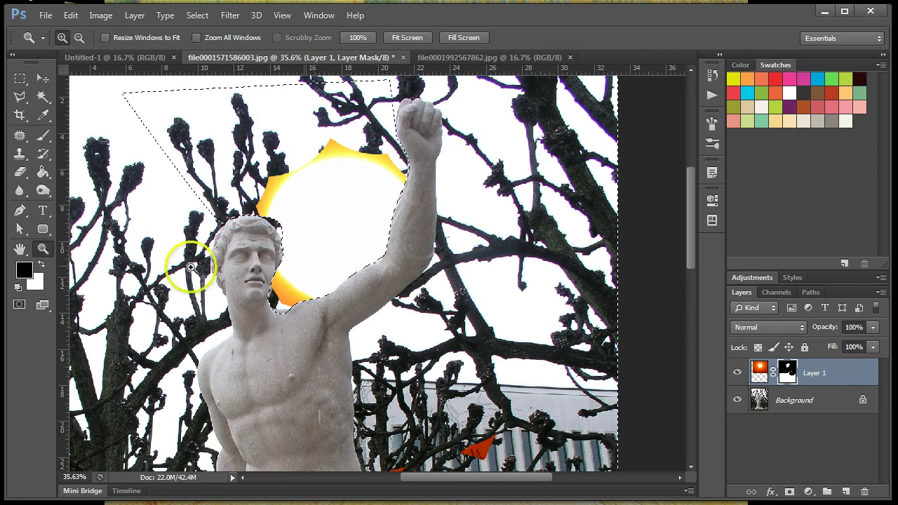
drag(246, 208, 312, 277)
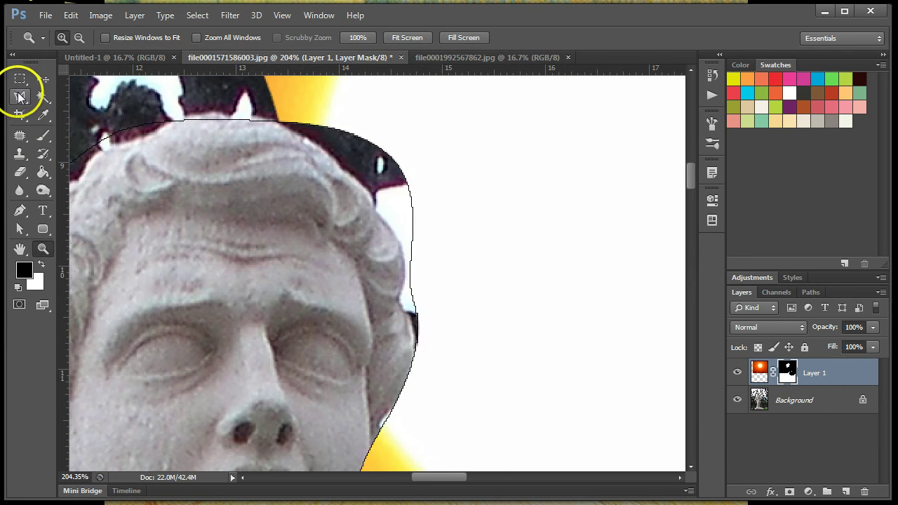
click(19, 98)
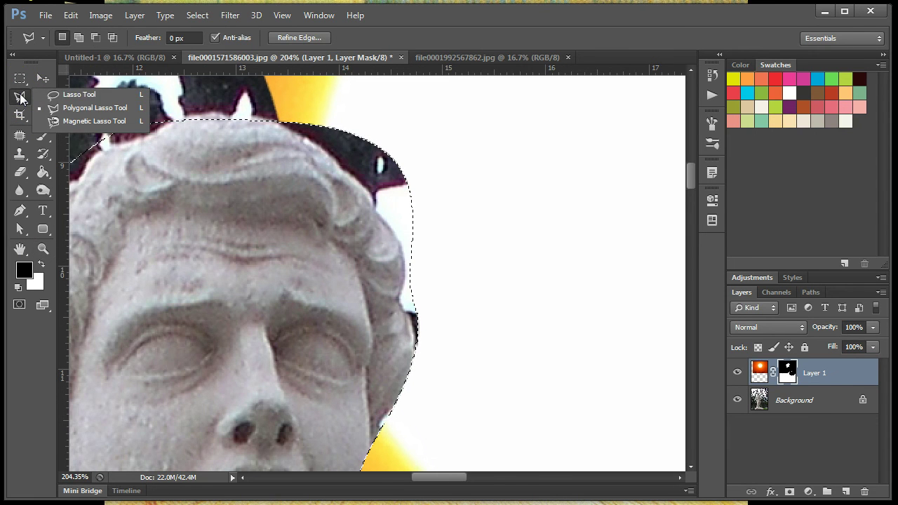
key(Down)
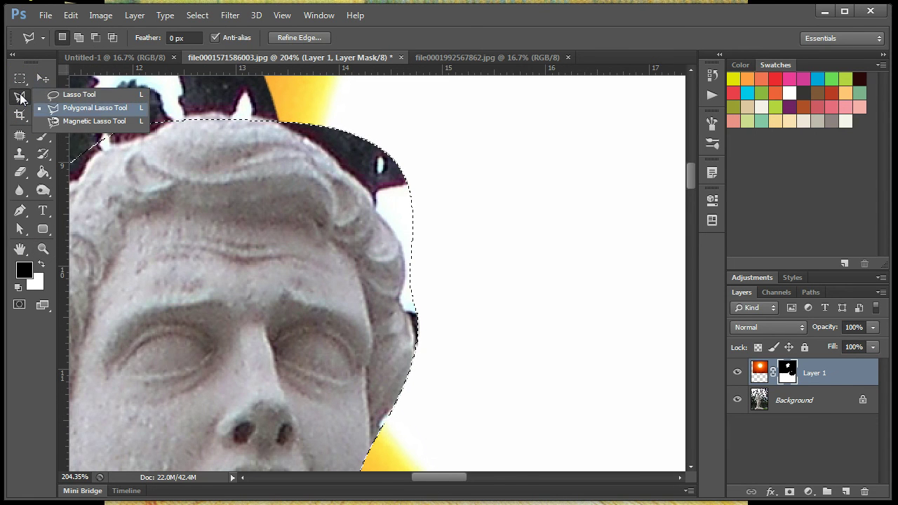
click(102, 108)
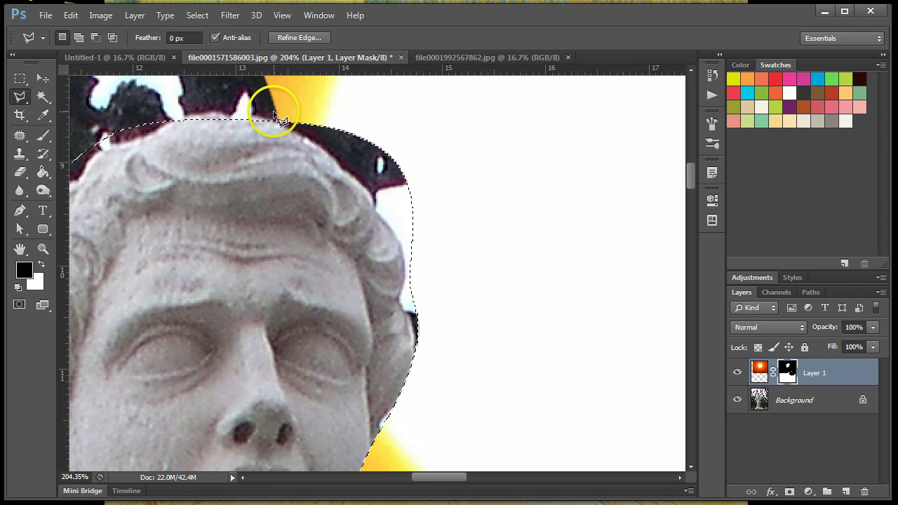
- Try to add the gap beside the statue's hair to the selection by outlining it along the hair edge and around through the white sun
key(shift)
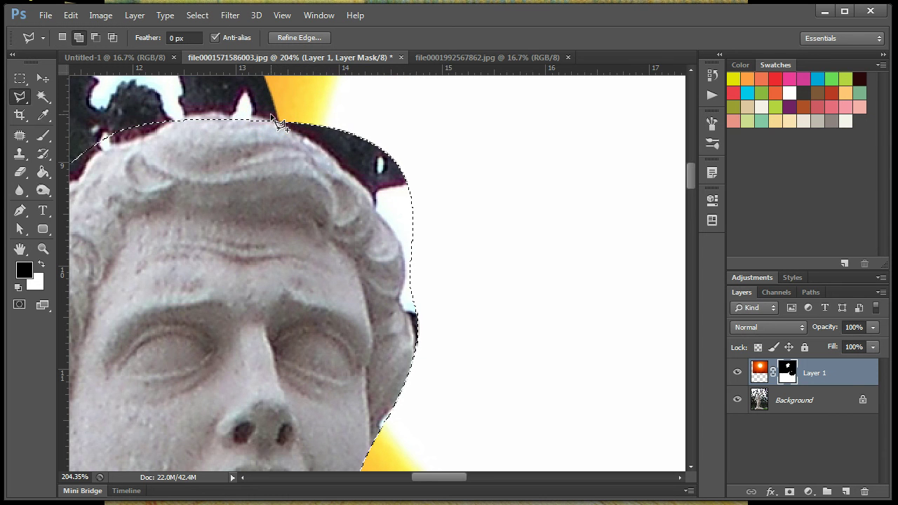
click(275, 117)
click(303, 139)
click(341, 169)
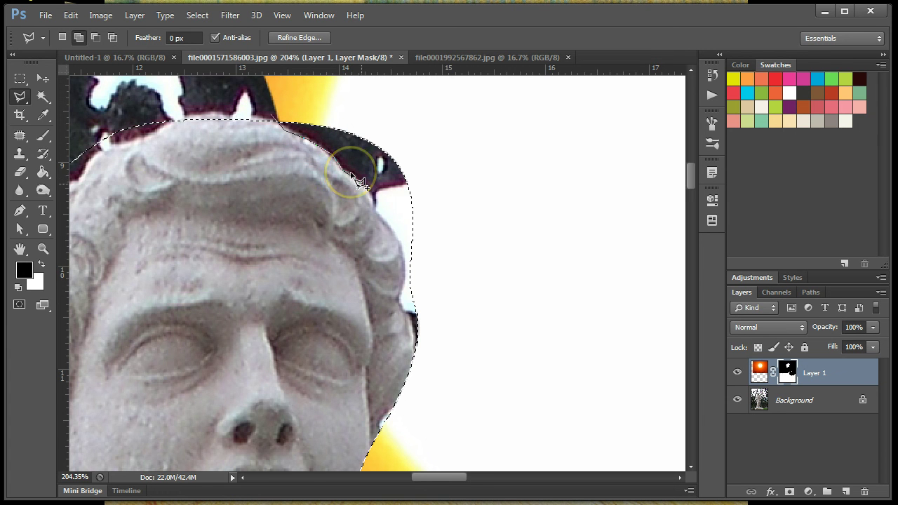
click(362, 185)
click(370, 195)
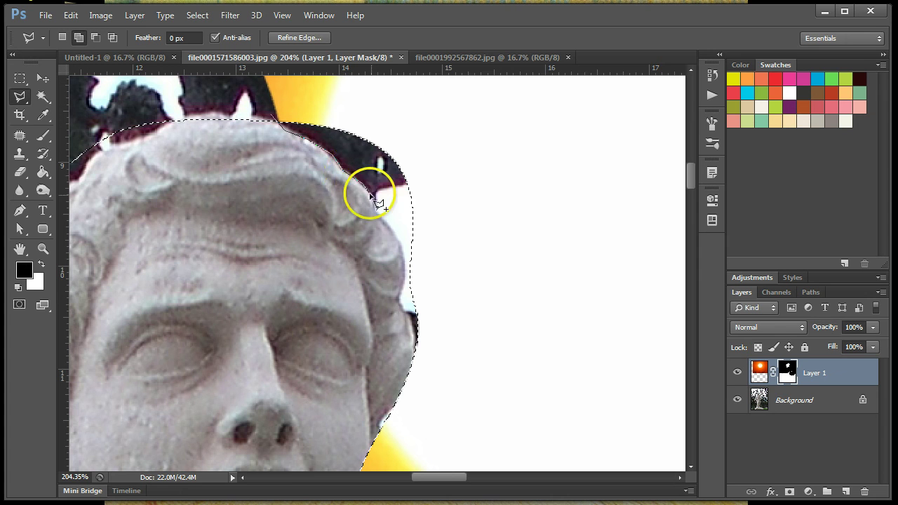
click(376, 211)
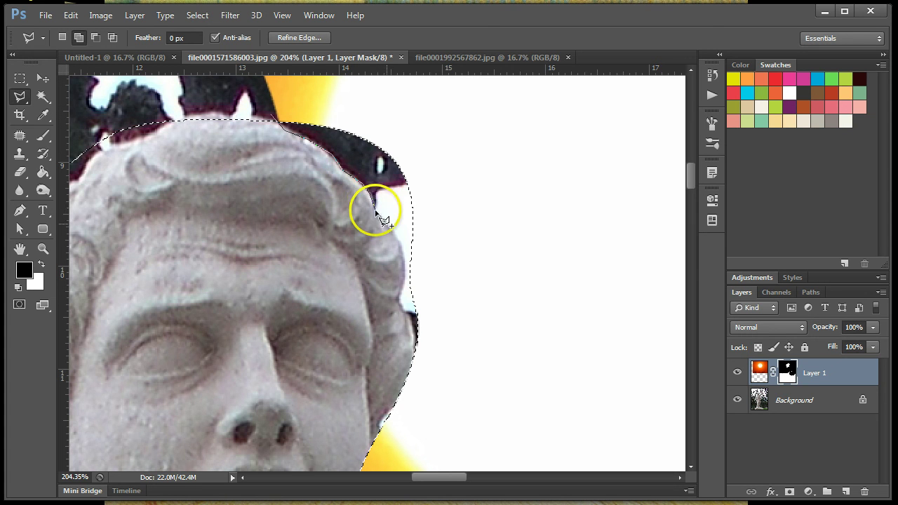
click(387, 223)
click(398, 243)
click(400, 254)
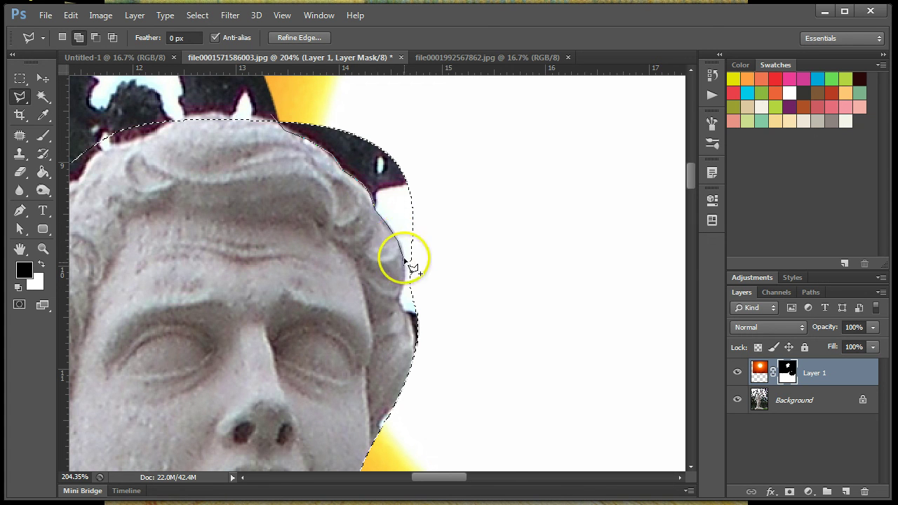
click(405, 279)
click(412, 299)
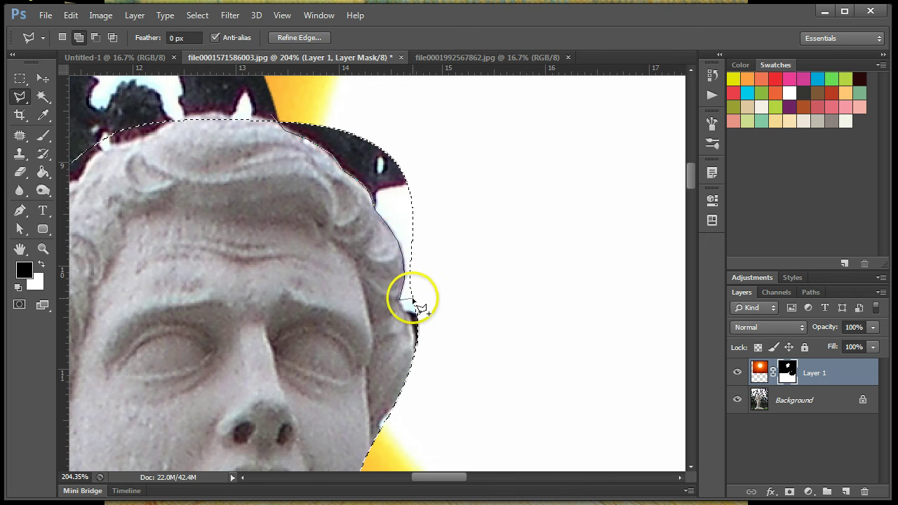
click(409, 313)
click(421, 324)
click(417, 343)
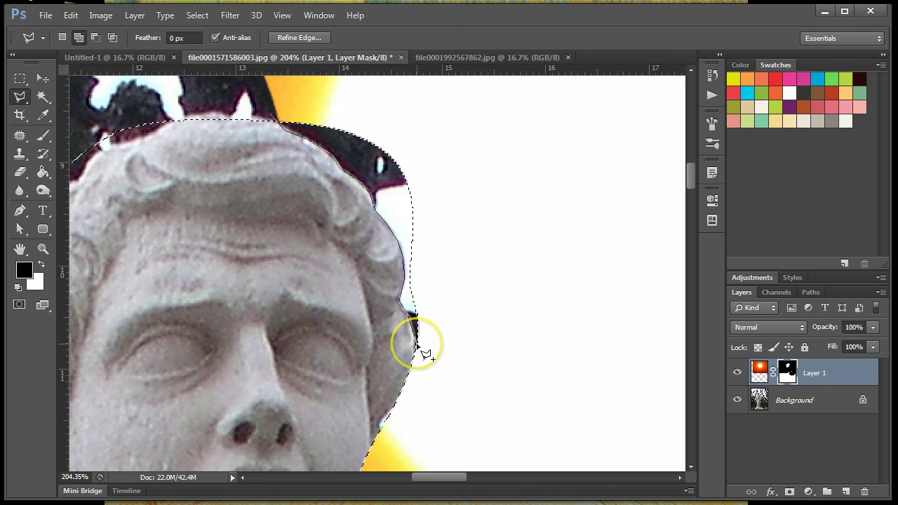
click(417, 375)
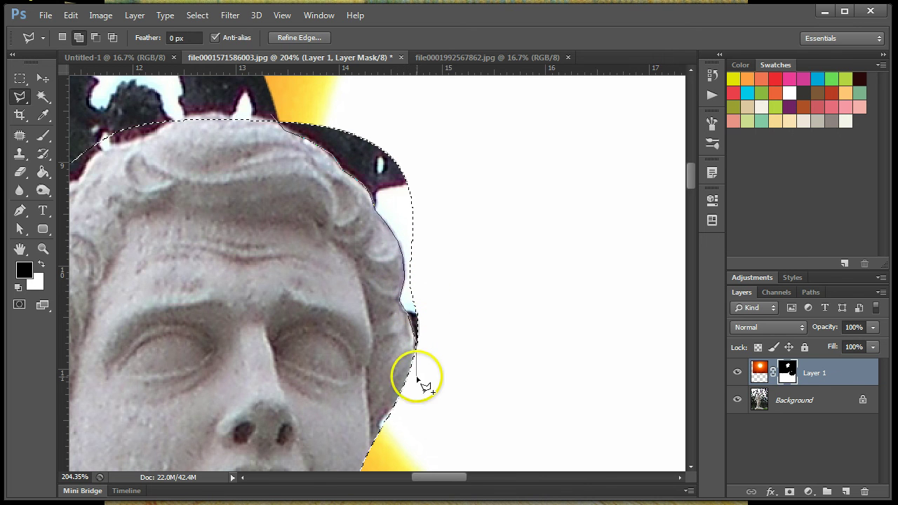
click(500, 238)
click(441, 99)
click(327, 85)
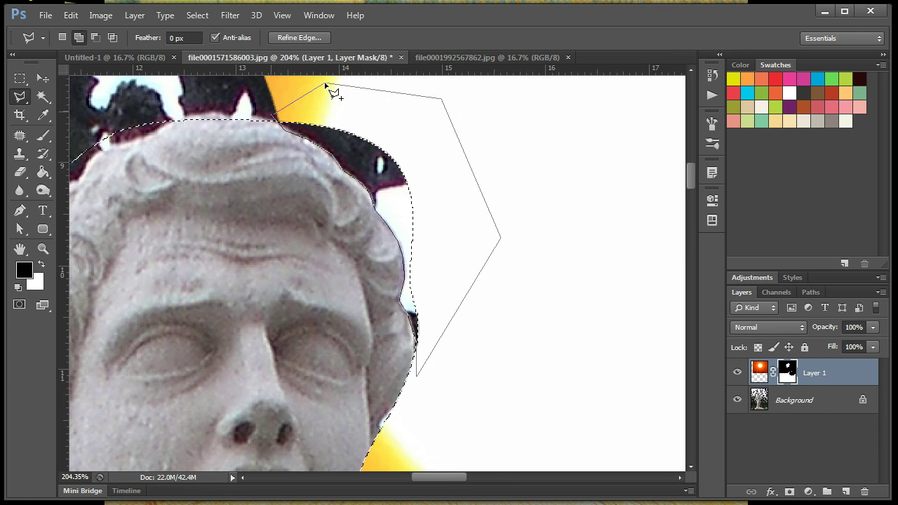
click(275, 115)
click(282, 124)
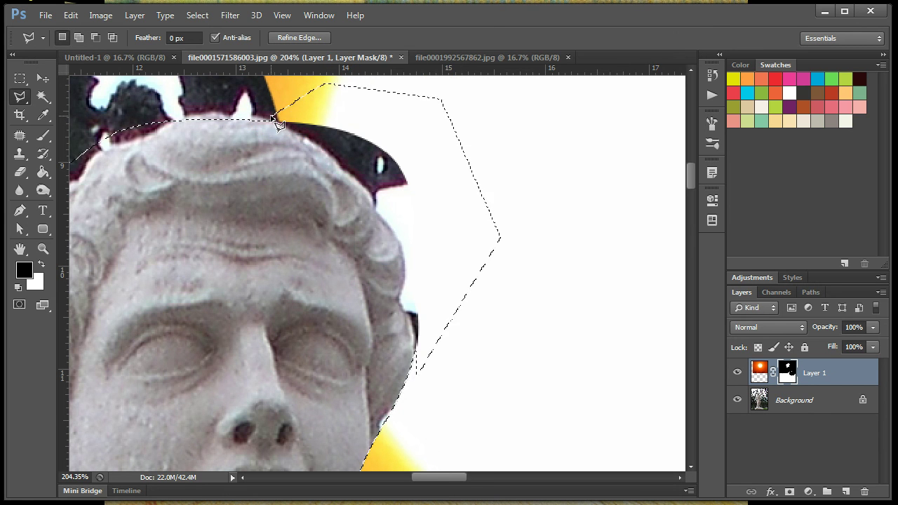
drag(279, 120, 328, 117)
click(334, 110)
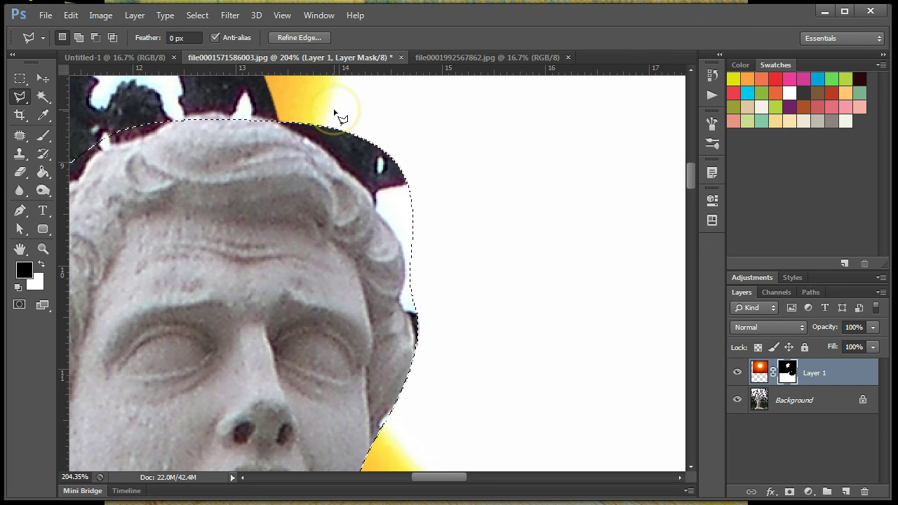
- Subtract the gap beside the statue's hair from the selection, tracing the hair edge down to the ear and closing through the white sun
click(267, 107)
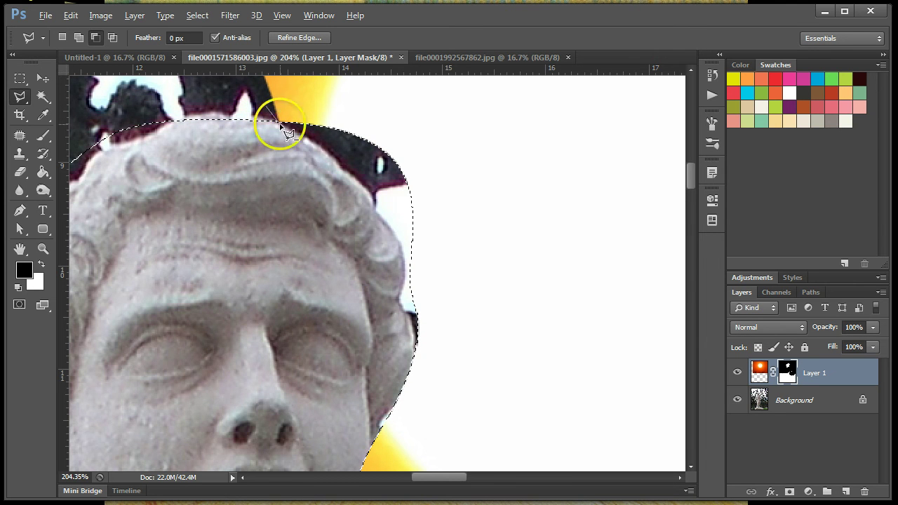
click(344, 173)
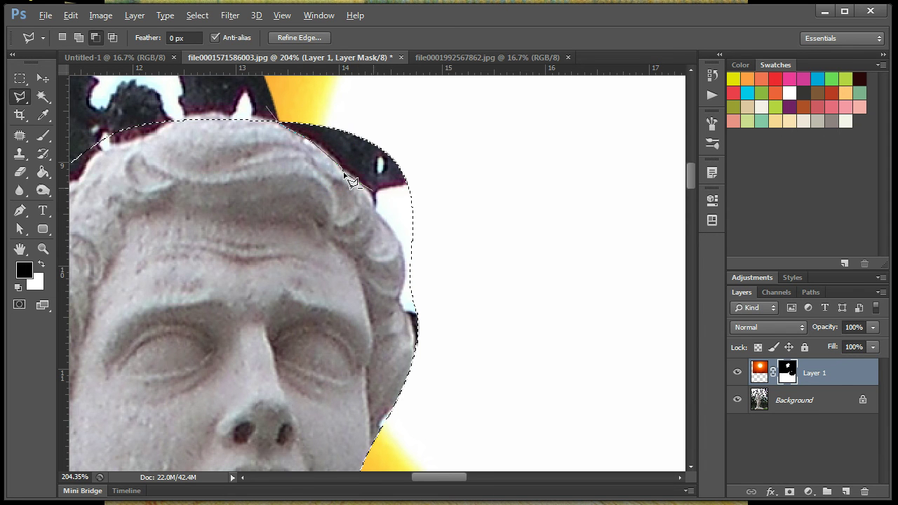
click(358, 179)
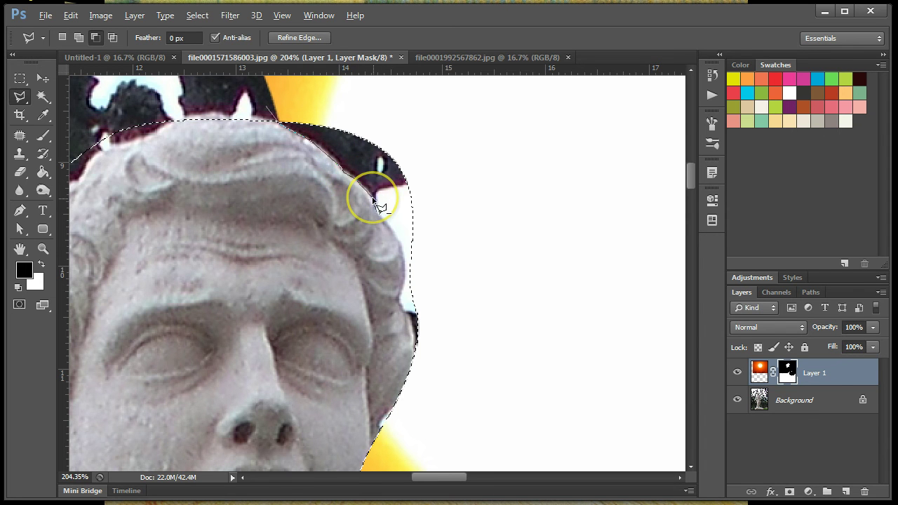
click(386, 223)
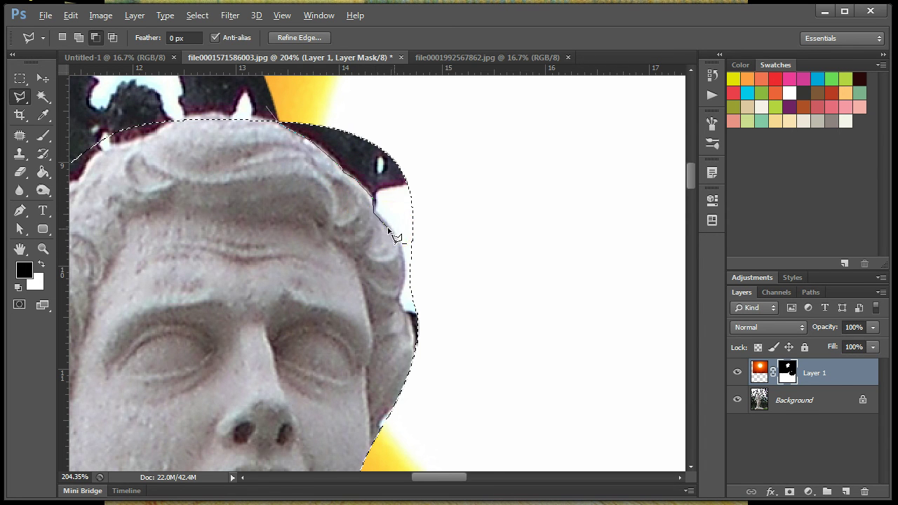
click(394, 237)
click(402, 258)
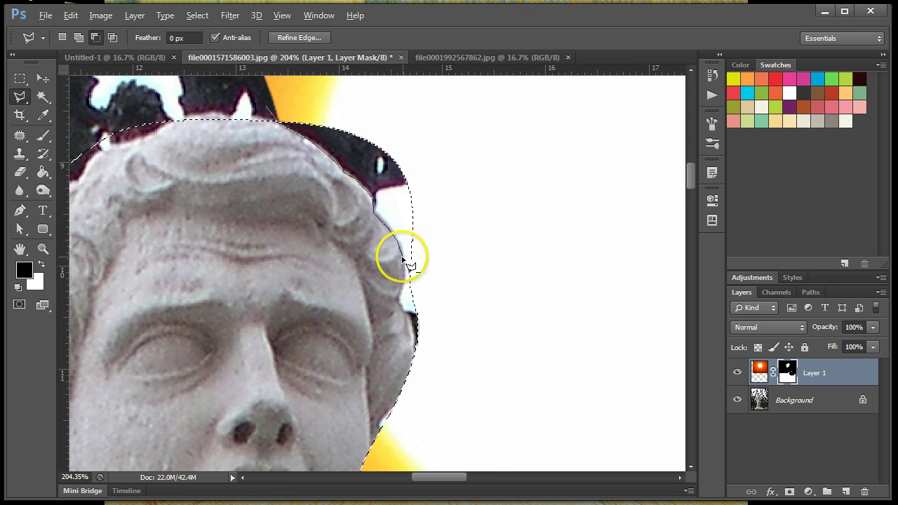
click(406, 272)
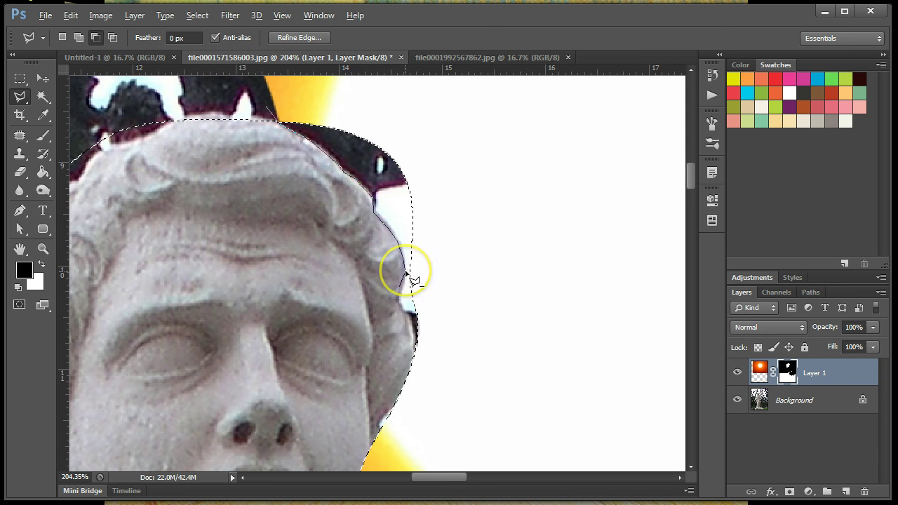
click(404, 291)
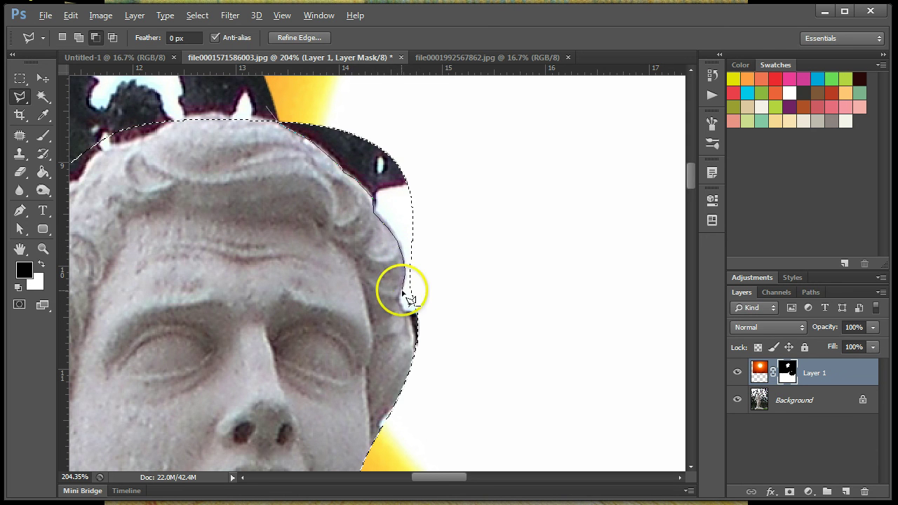
click(398, 299)
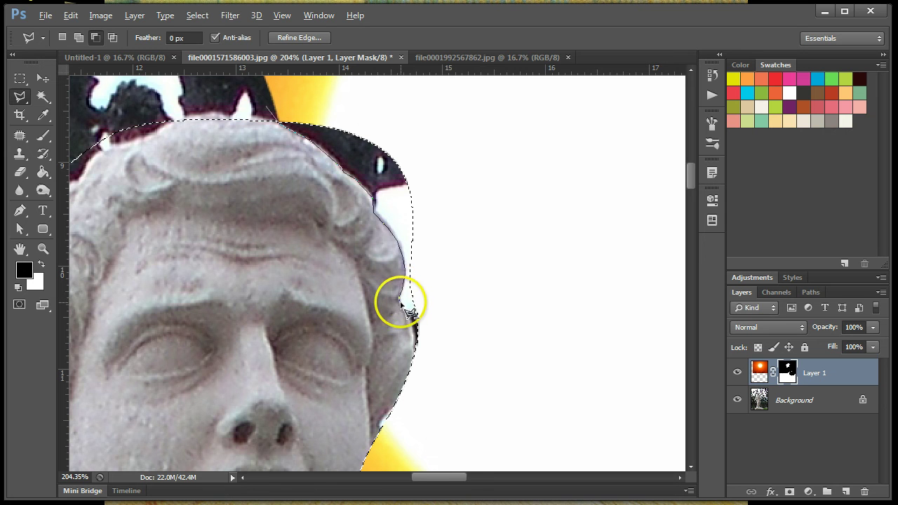
click(408, 309)
click(409, 314)
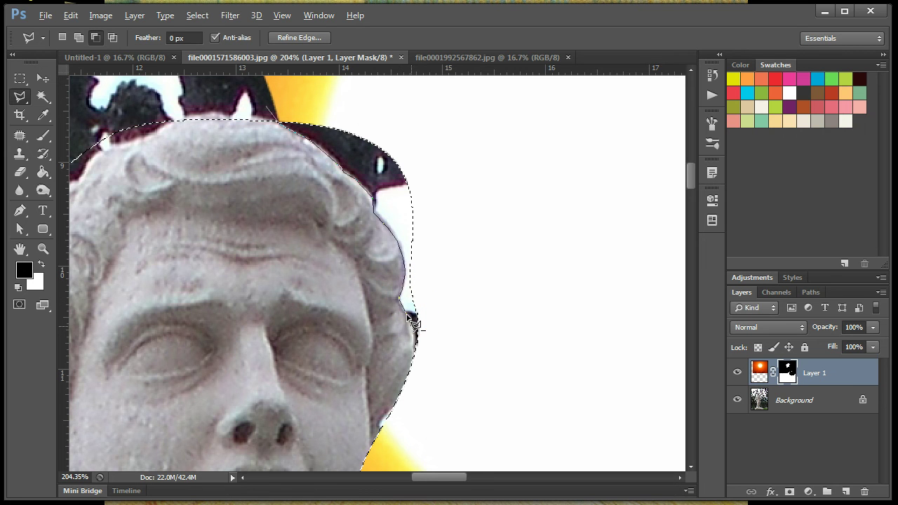
click(413, 327)
click(418, 346)
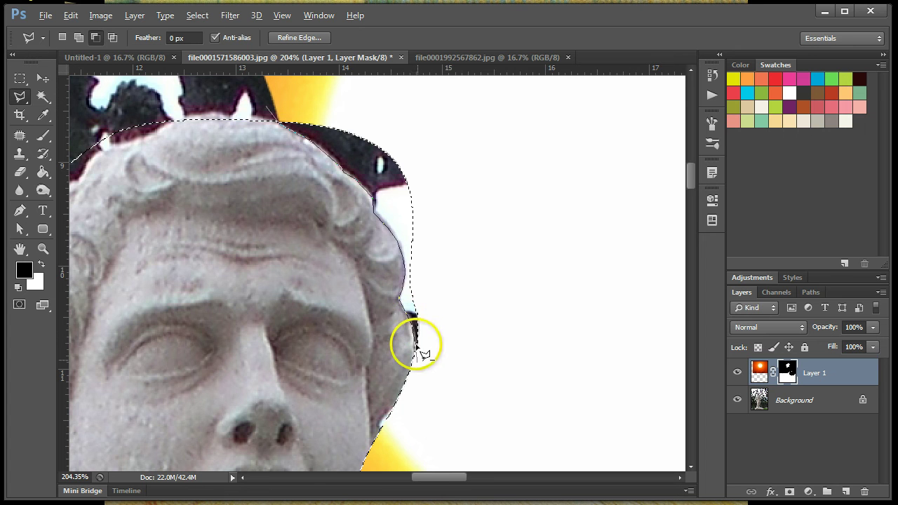
click(417, 363)
click(546, 321)
click(509, 136)
click(451, 96)
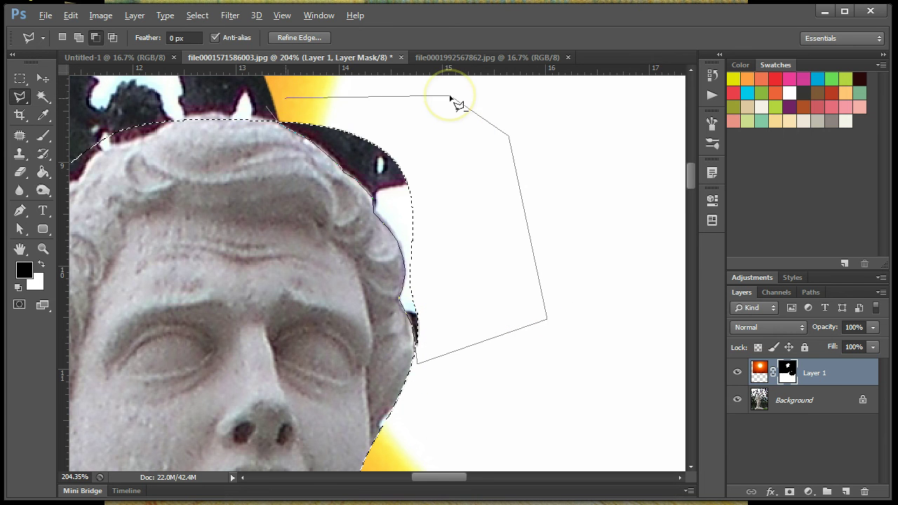
click(263, 106)
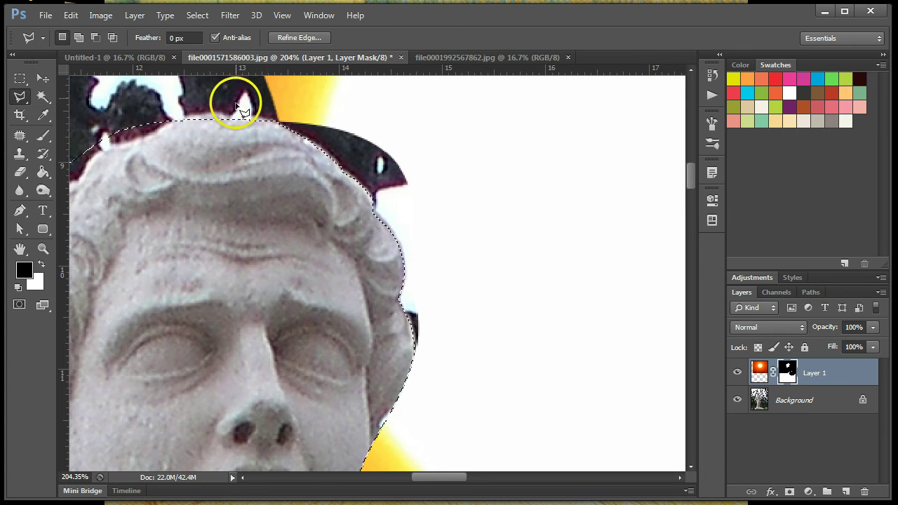
- Choose the Brush tool, set its size to 175 px and fit the whole image on screen
click(43, 135)
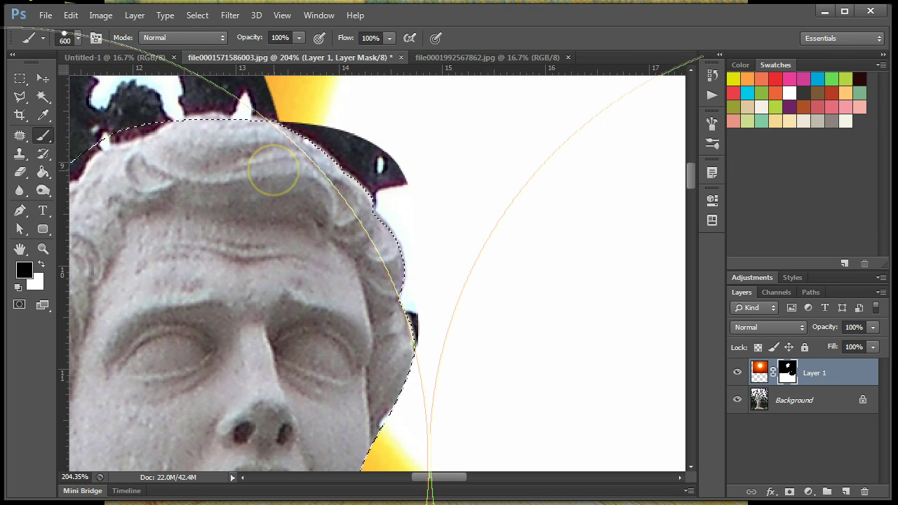
key(bracketleft)
key(bracketleft)
key(bracketleft)
key(bracketleft)
key(bracketleft)
key(bracketleft)
key(bracketleft)
key(bracketleft)
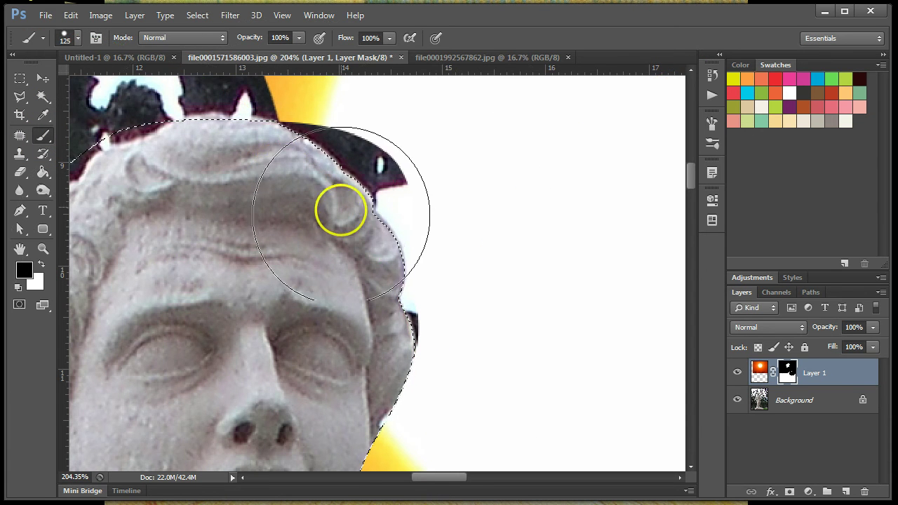
key(bracketright)
key(bracketright)
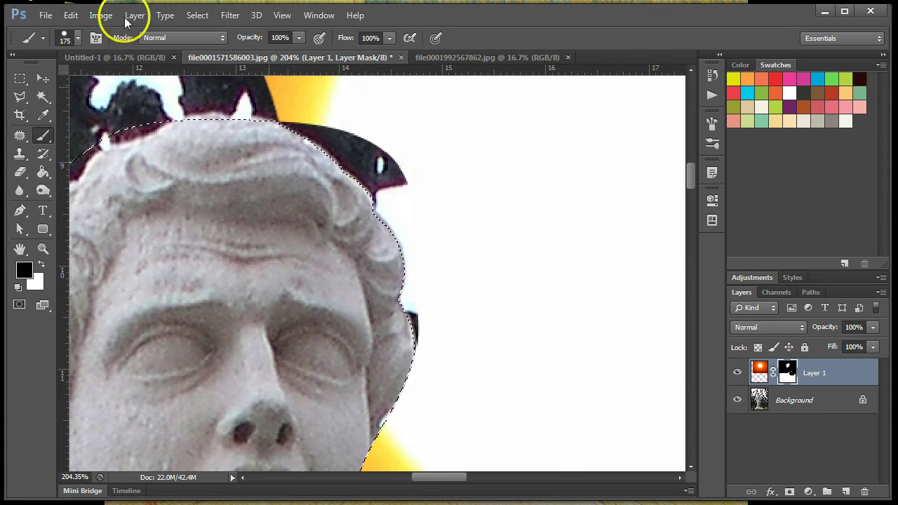
click(281, 15)
click(319, 138)
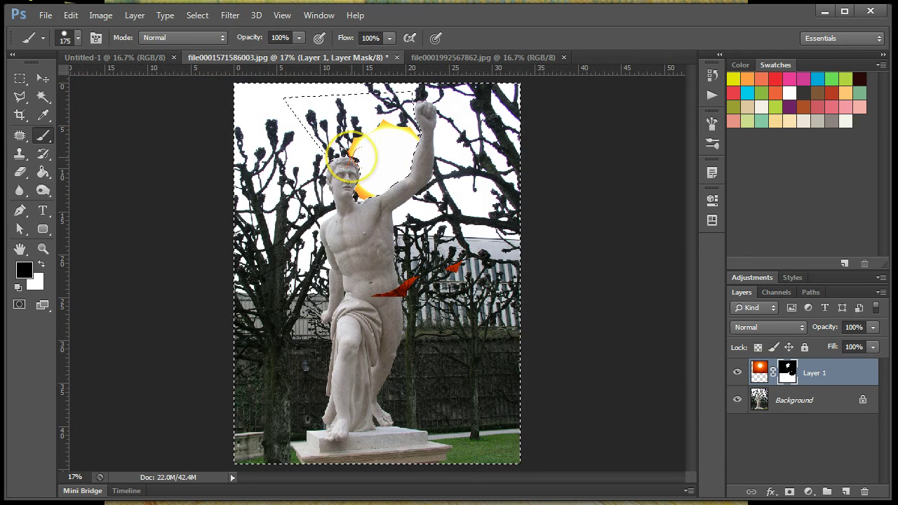
- Paint white on Layer 1's mask beside the statue's hair, inverting the selection so that only the sun side is affected
click(351, 158)
click(42, 263)
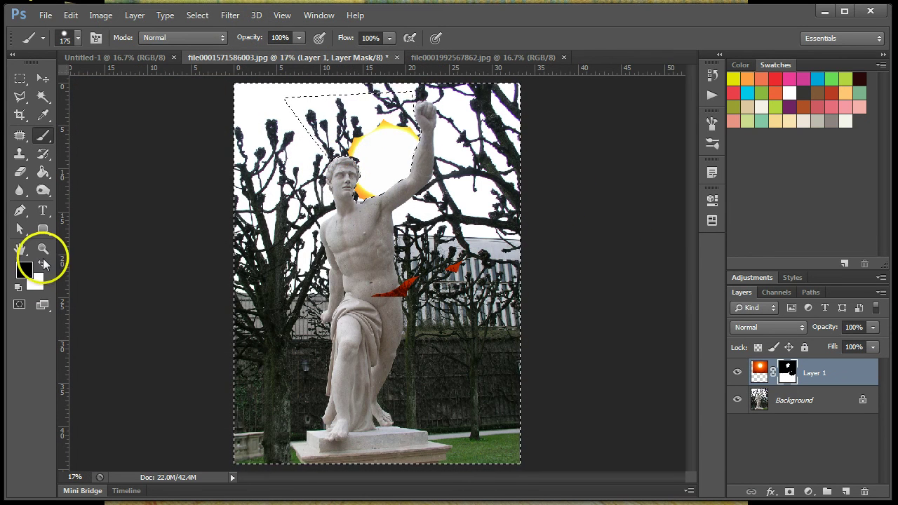
click(227, 196)
click(359, 161)
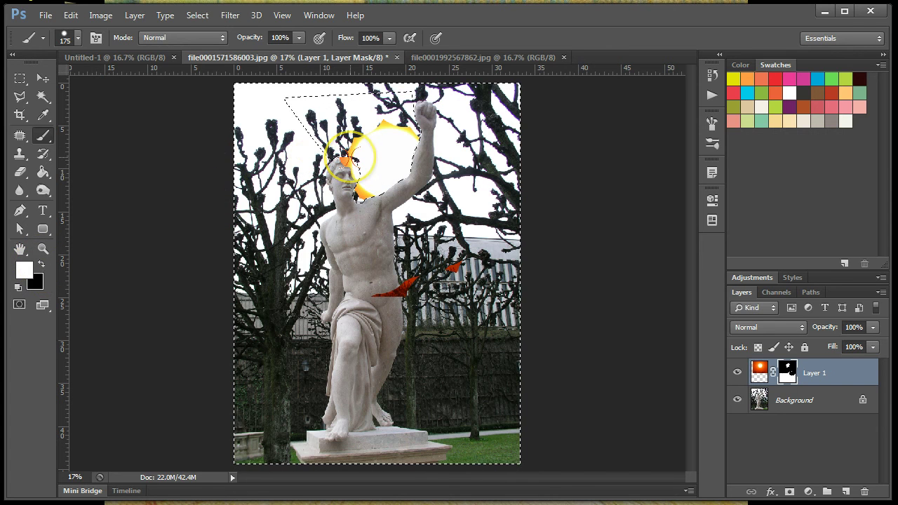
click(377, 160)
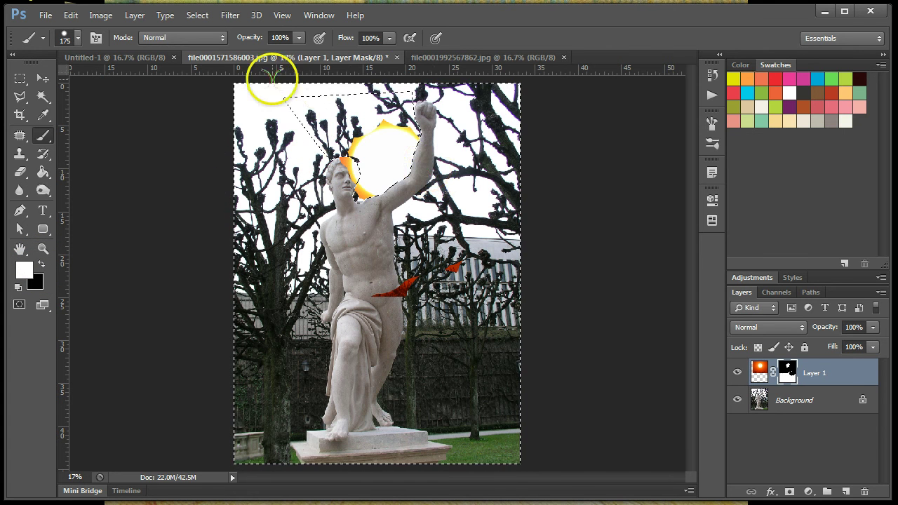
click(197, 15)
click(209, 71)
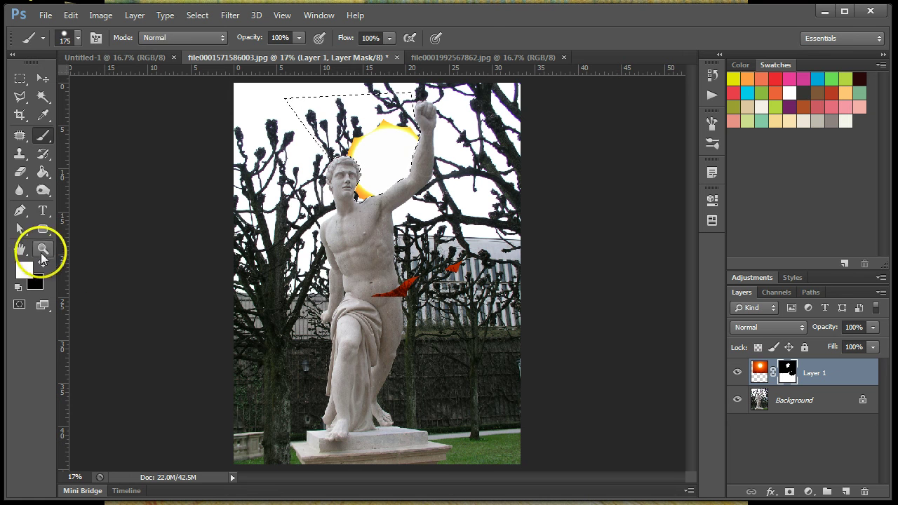
- Zoom in on the statue's head and raised arm and clear the selection
click(42, 248)
drag(321, 138, 420, 203)
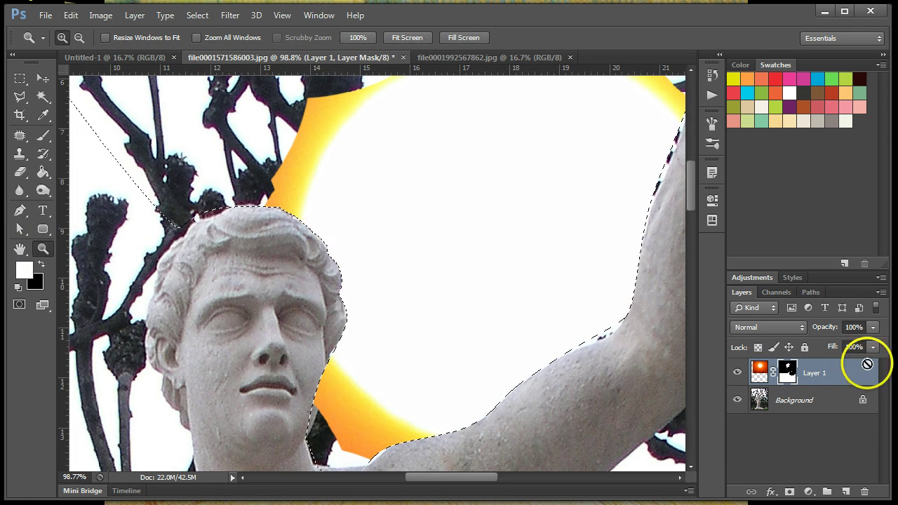
key(ctrl+d)
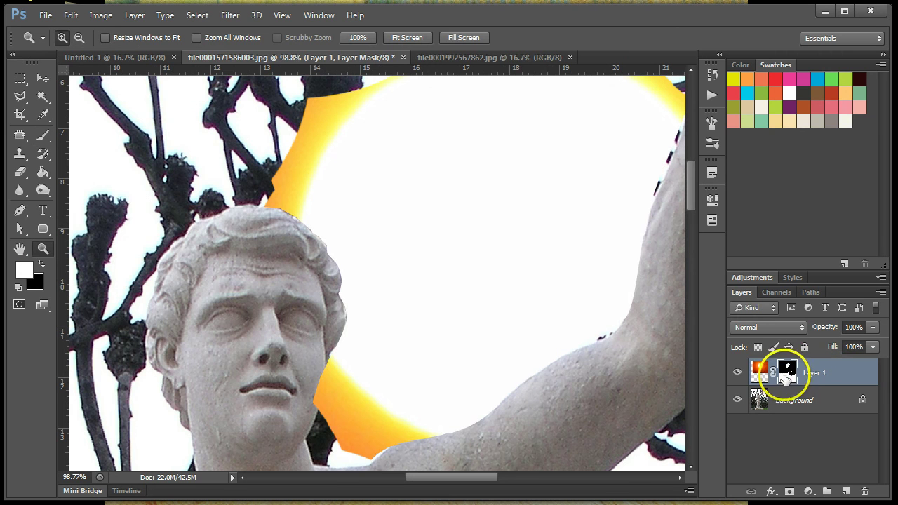
- Draw a closed Pen path along the inner edge of the statue's raised arm, down past the elbow and back through the sun
click(19, 228)
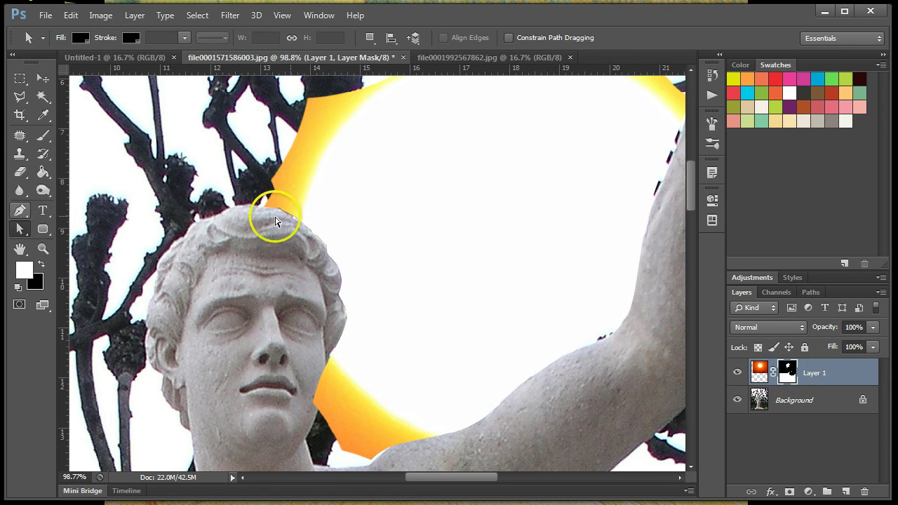
click(19, 210)
drag(678, 375, 450, 365)
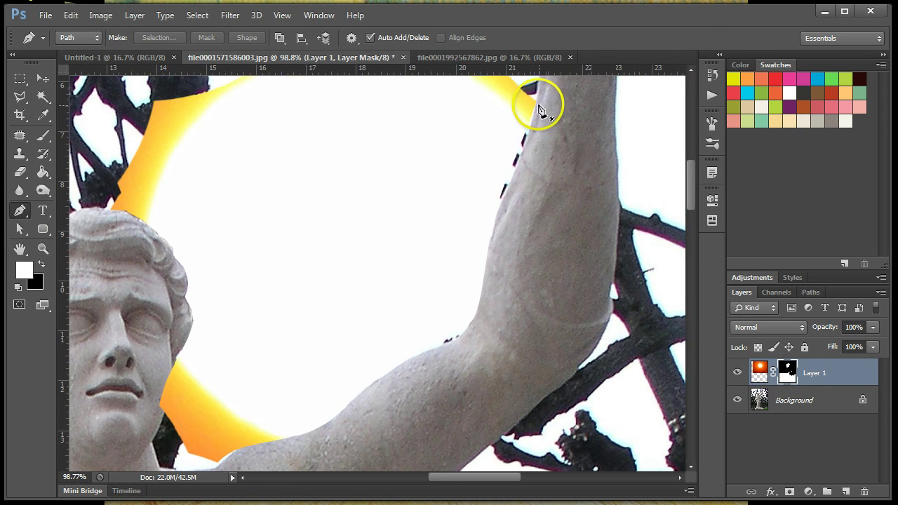
click(537, 102)
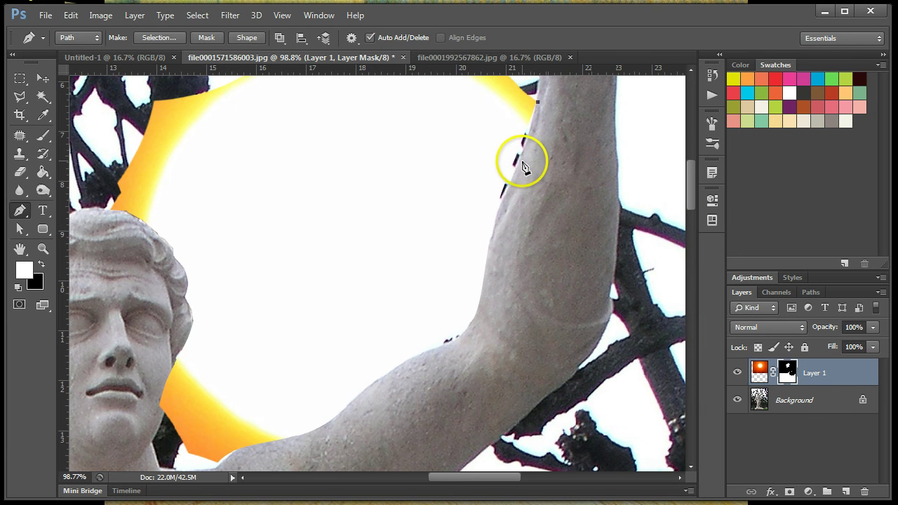
mouse_move(523, 162)
mouse_down()
mouse_move(519, 150)
mouse_move(522, 163)
mouse_up()
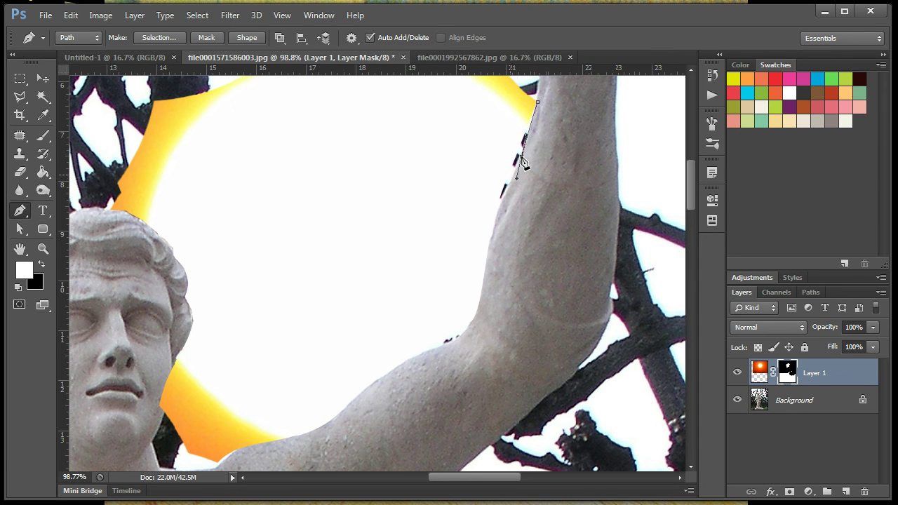
drag(502, 196, 498, 209)
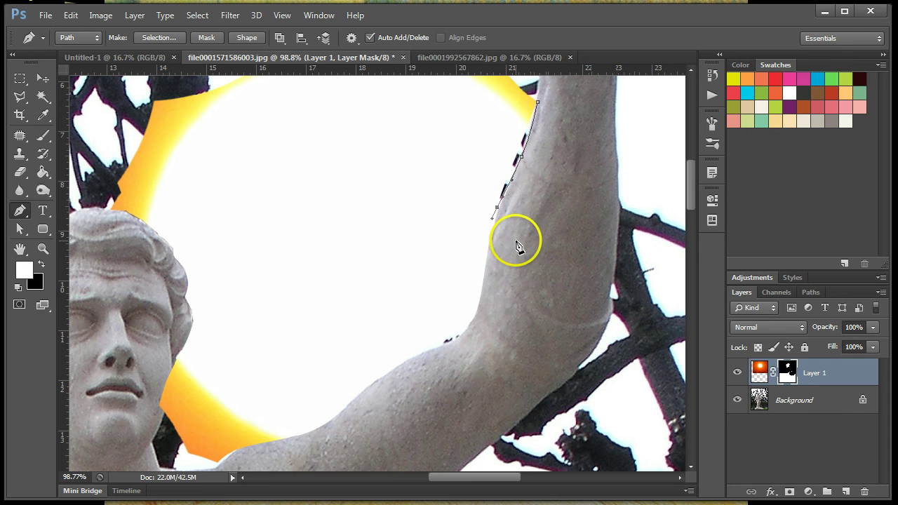
drag(491, 253, 491, 260)
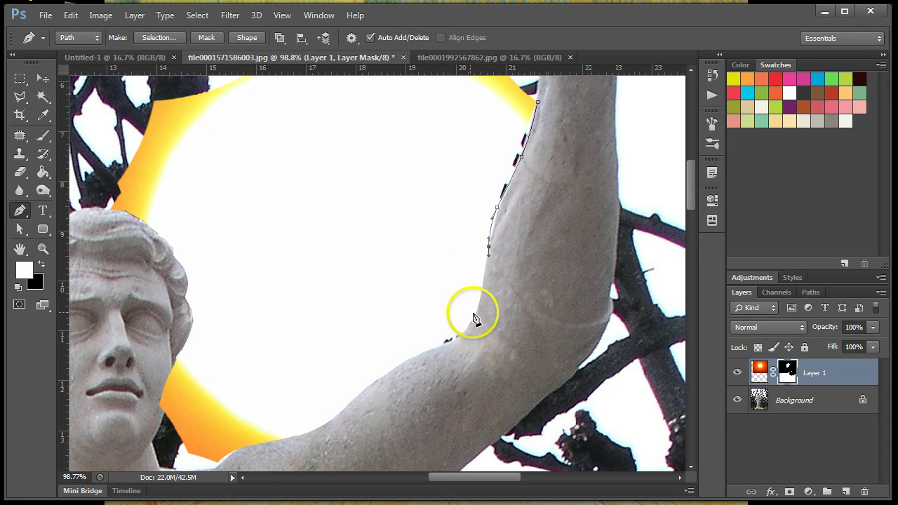
drag(476, 317, 457, 344)
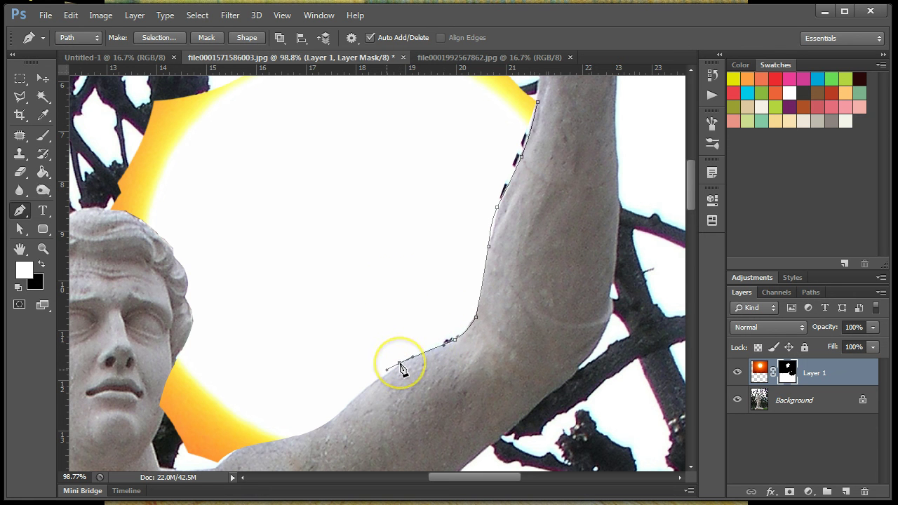
click(398, 148)
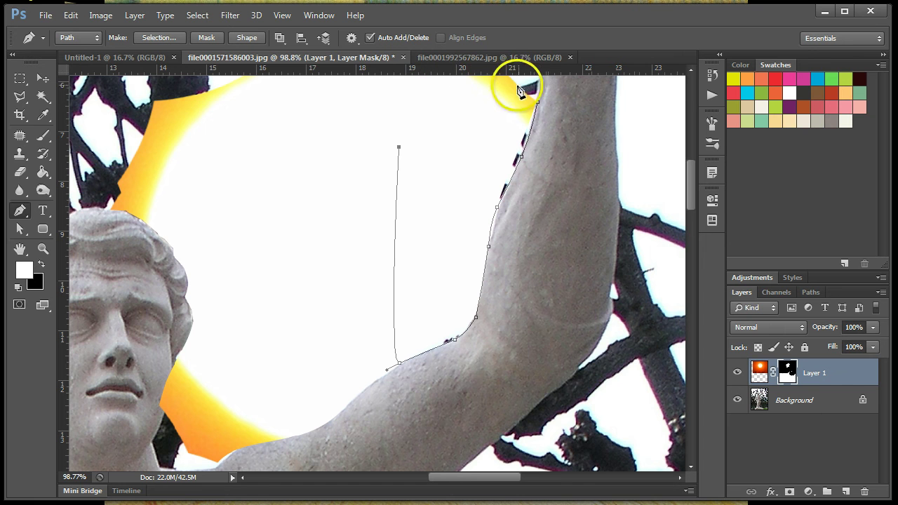
click(515, 85)
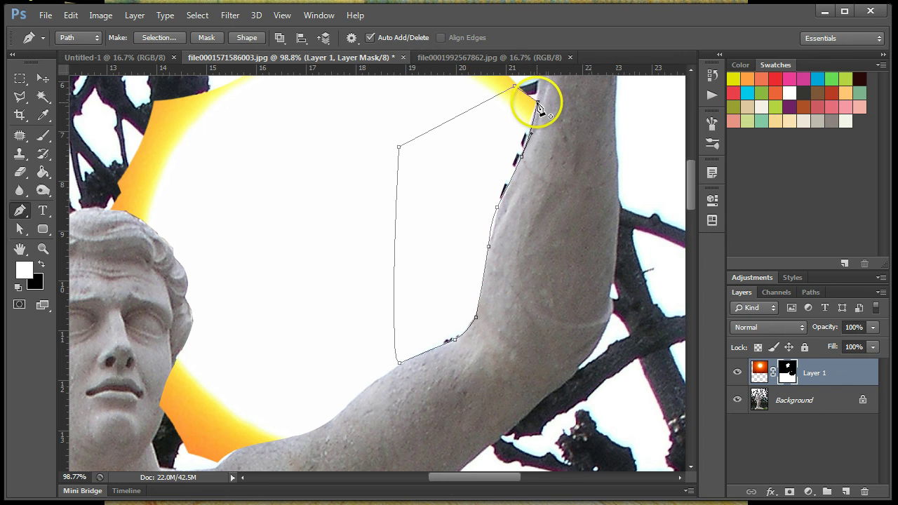
click(539, 106)
- Load the work path beside the raised arm as a selection and return to the layer list
click(810, 292)
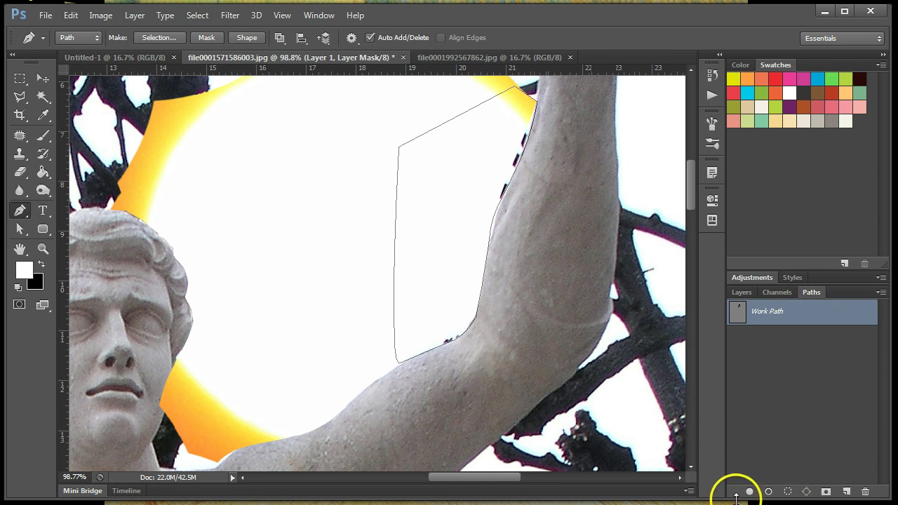
click(787, 491)
click(739, 293)
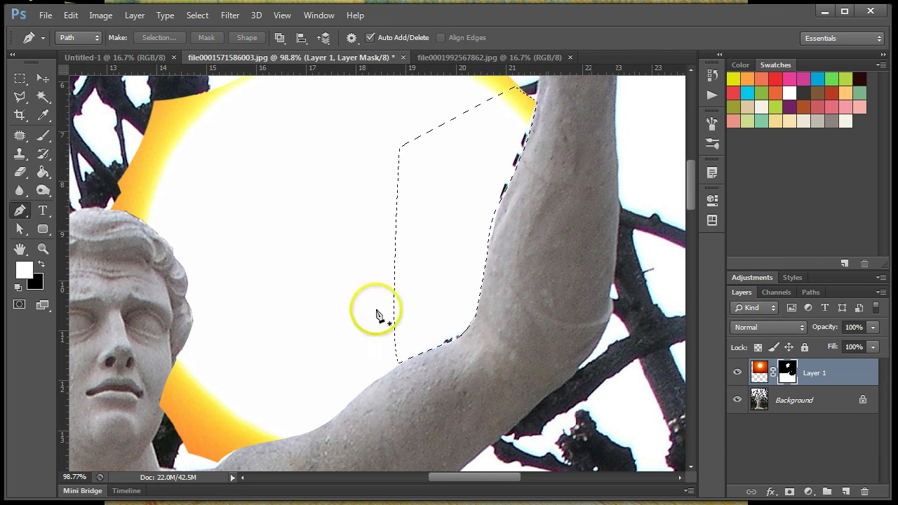
- Brush white on Layer 1's mask inside the selection to reveal the sun along the arm's edge, then choose the Move tool
click(42, 135)
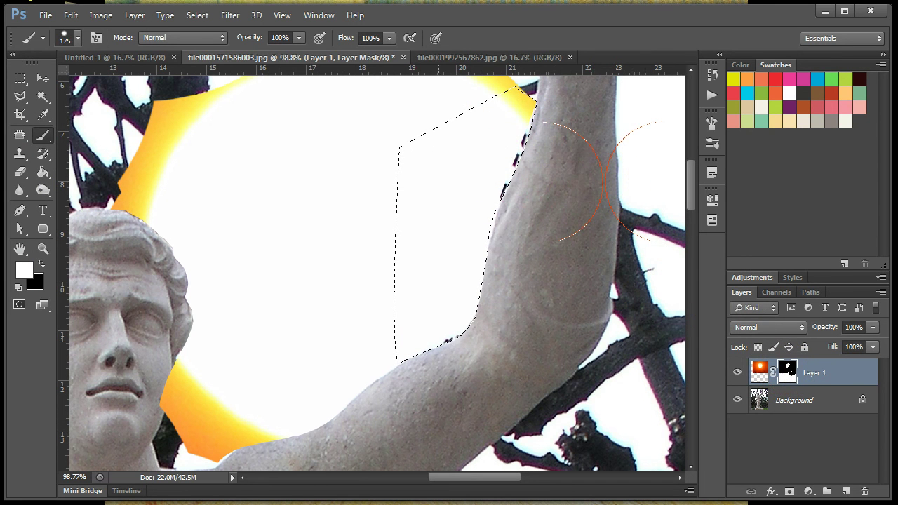
mouse_move(463, 403)
mouse_down()
mouse_move(431, 361)
mouse_move(500, 327)
mouse_move(494, 301)
mouse_move(513, 155)
mouse_move(451, 367)
mouse_up()
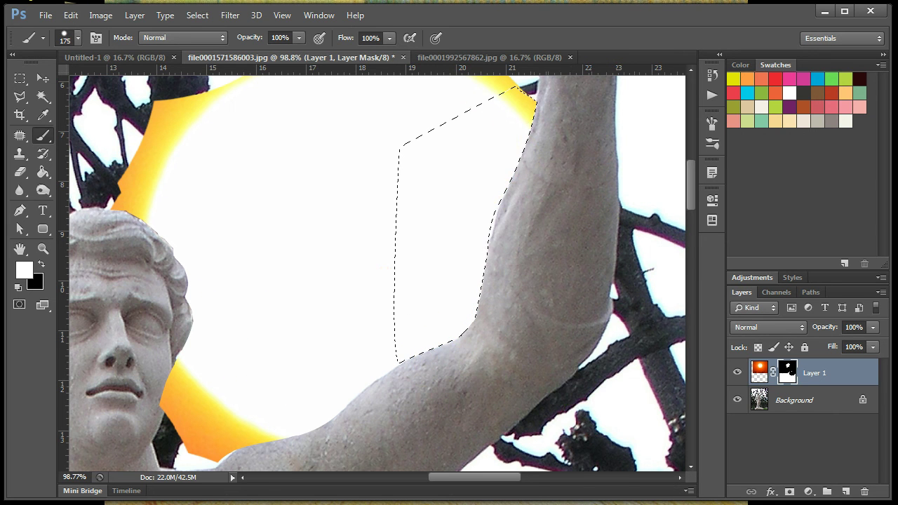
click(43, 83)
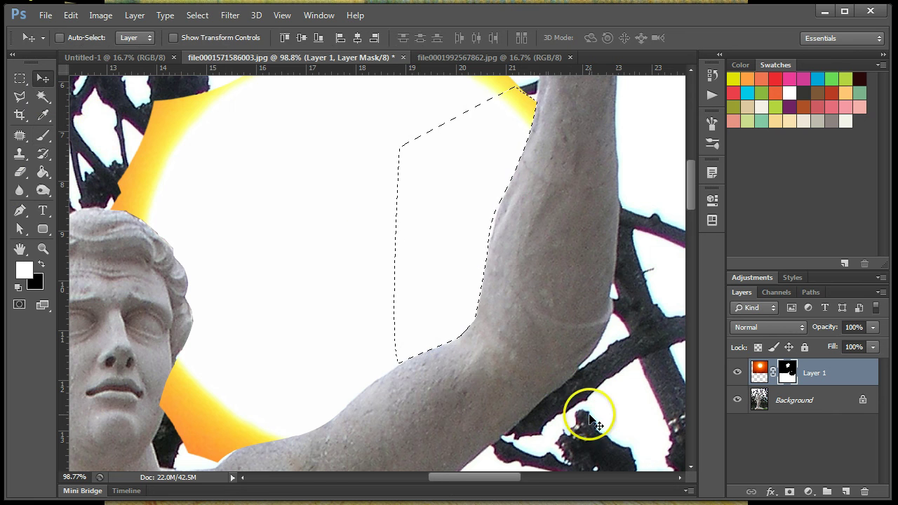